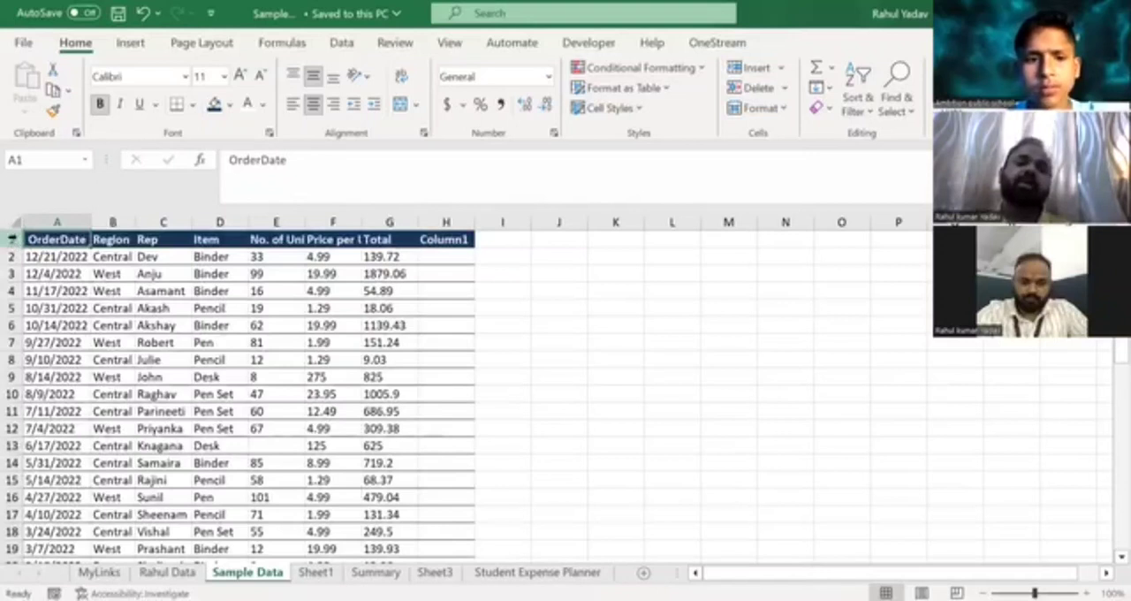
# Examine the order dates in the OrderDate column of the Sample Data sheet.
pyautogui.click(333, 356)
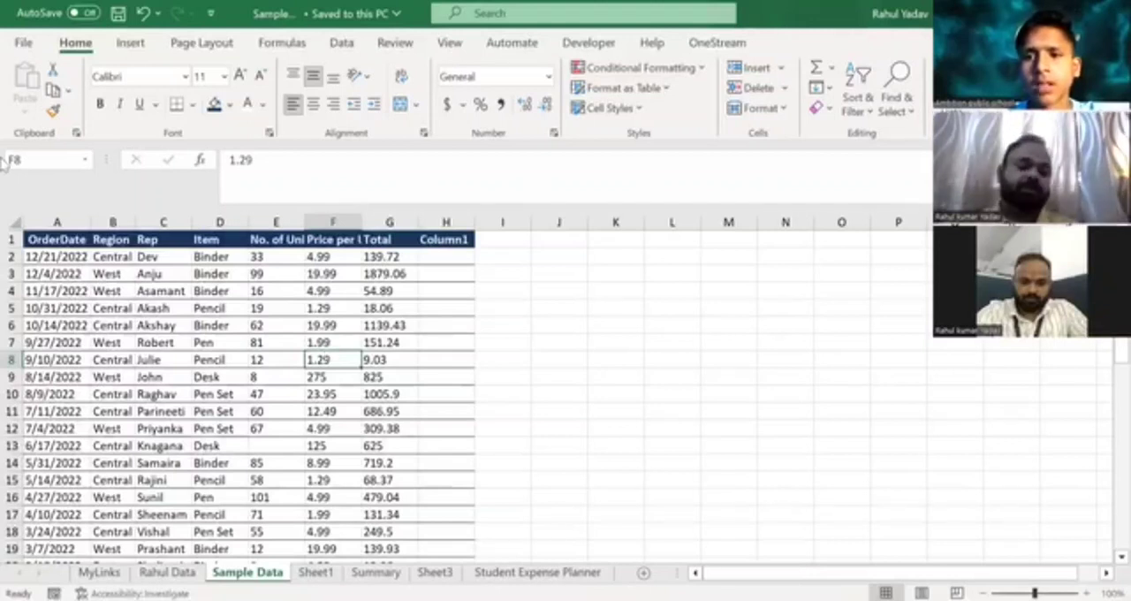
pyautogui.click(35, 239)
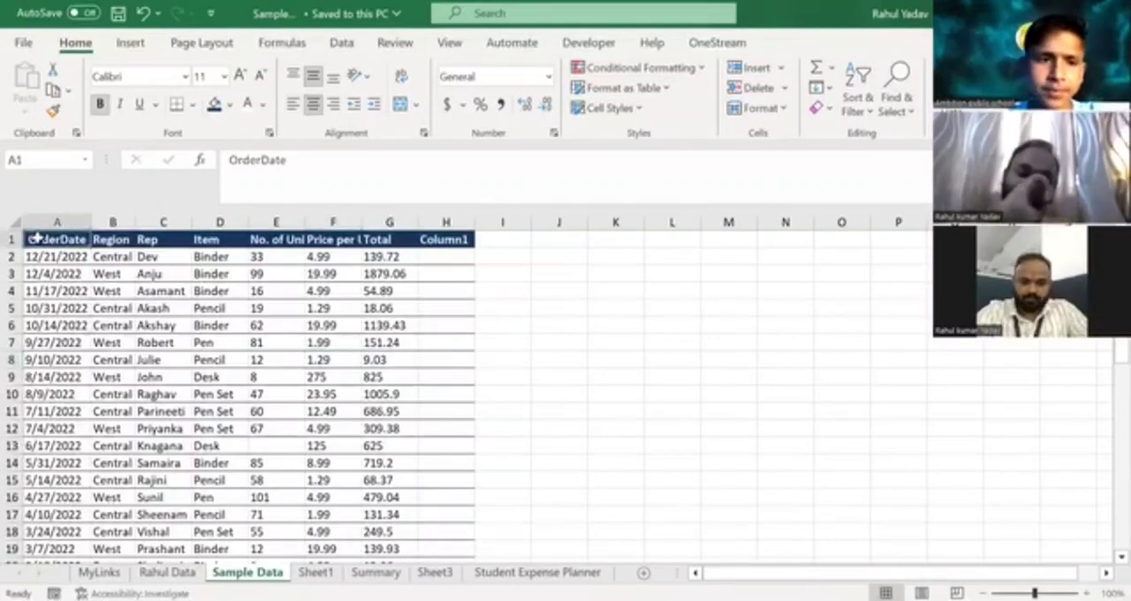
pyautogui.click(41, 220)
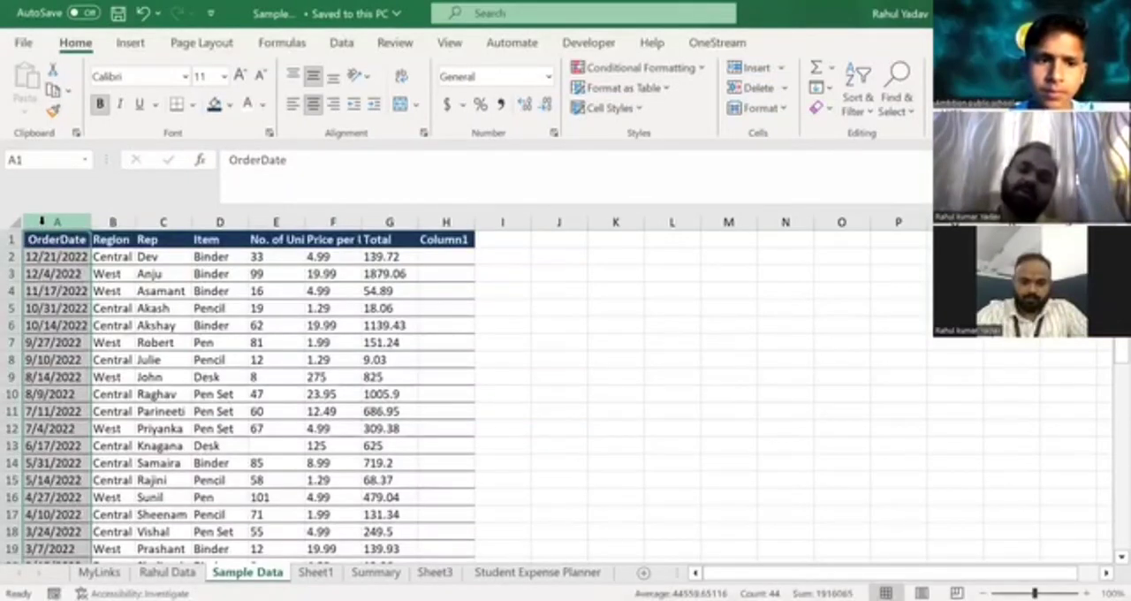
pyautogui.click(53, 270)
pyautogui.click(48, 254)
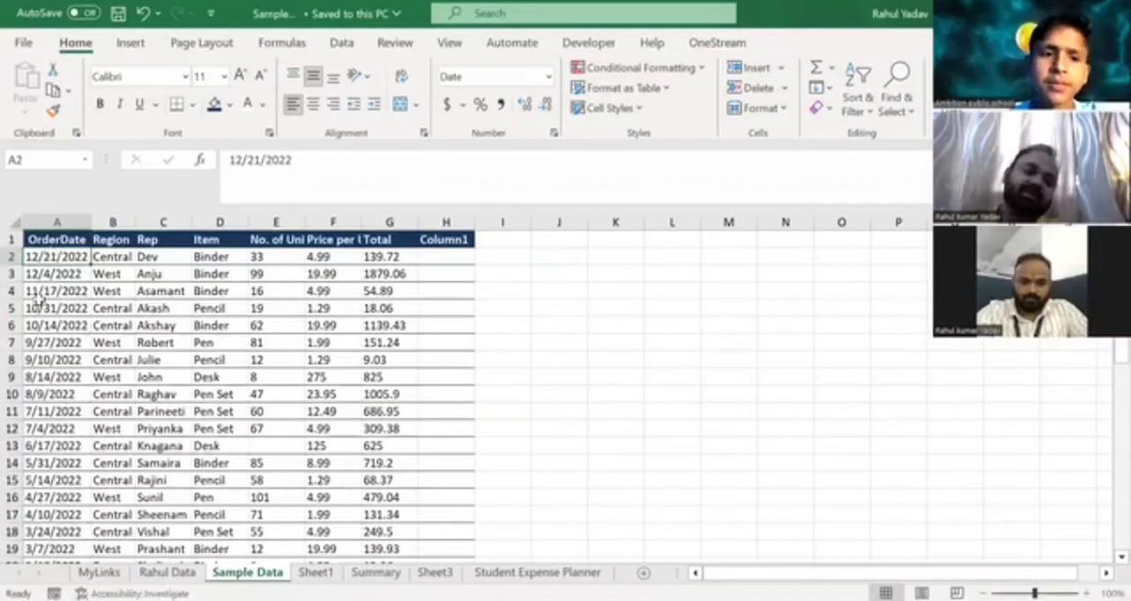
pyautogui.press('Down')
pyautogui.press('Down')
pyautogui.press('Down')
pyautogui.press('Down')
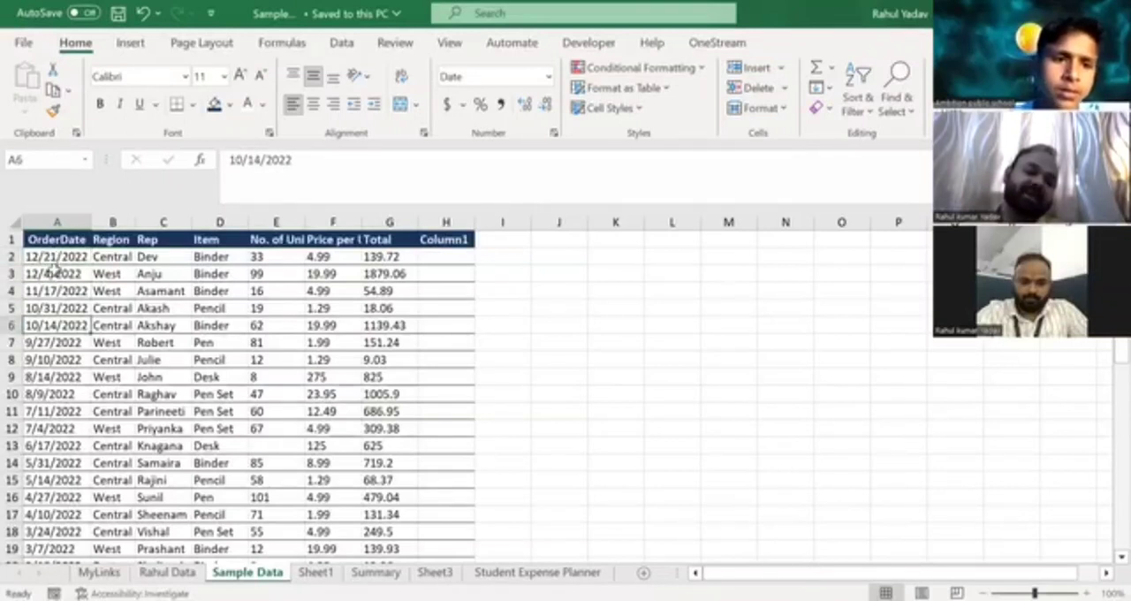
pyautogui.press('Down')
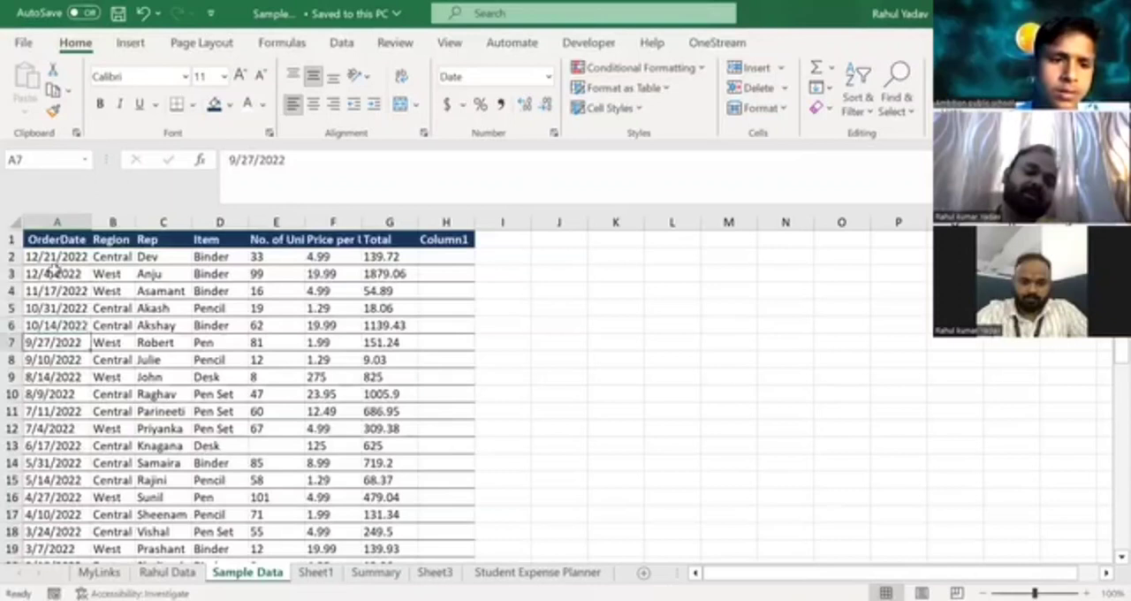
pyautogui.press('Up')
pyautogui.press('Up')
pyautogui.press('Up')
pyautogui.press('Up')
pyautogui.press('Up')
pyautogui.press('Up')
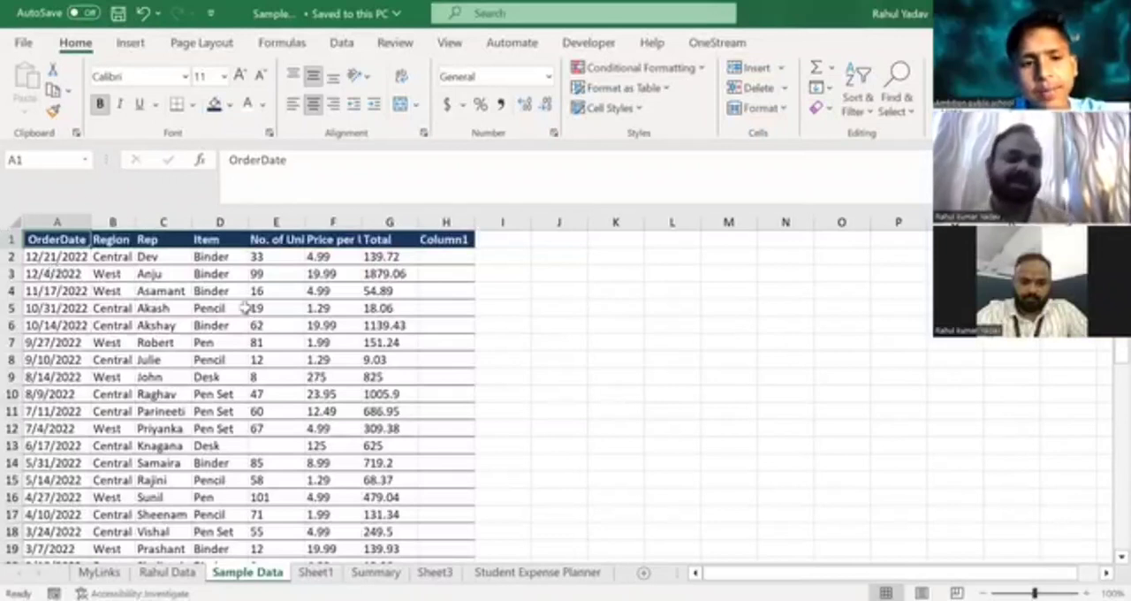
# Review the first record's item, number of units, unit price, total and order date.
pyautogui.click(266, 252)
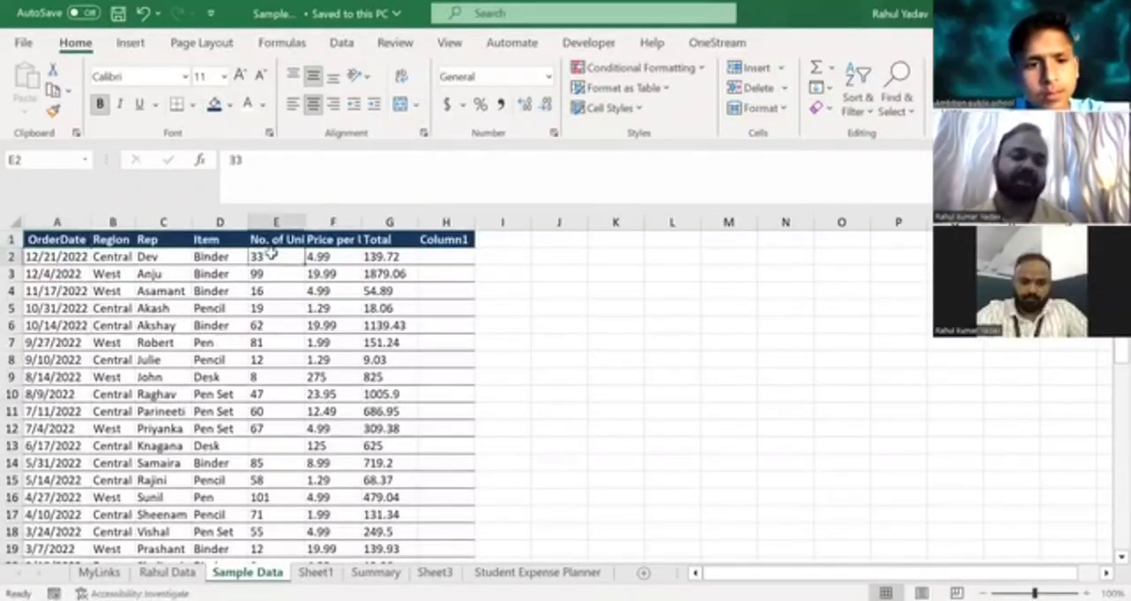
pyautogui.click(228, 256)
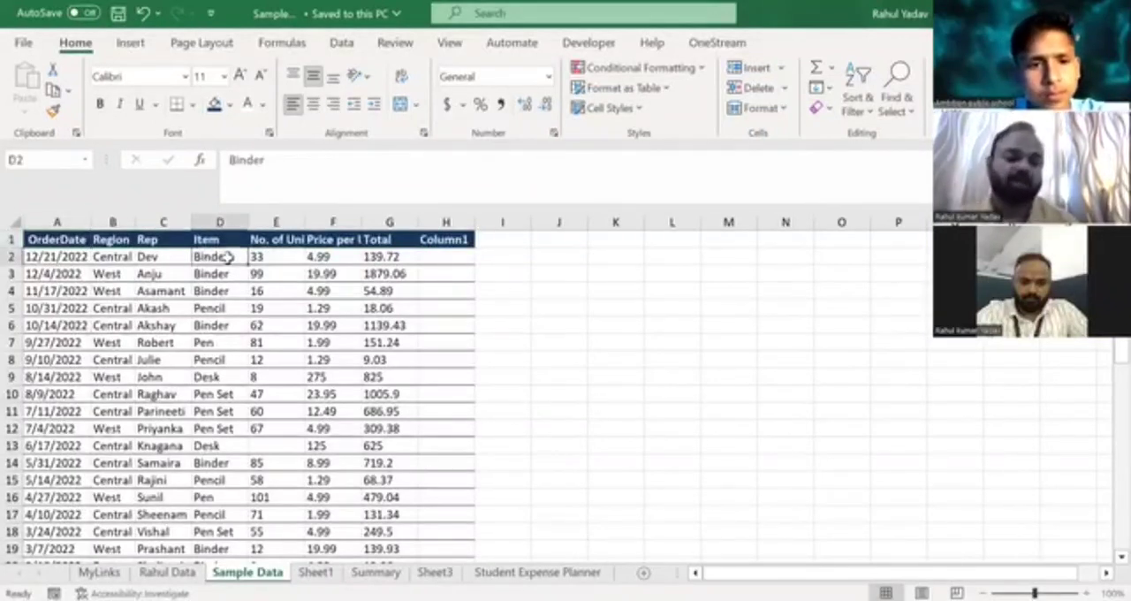
pyautogui.click(327, 257)
pyautogui.click(393, 256)
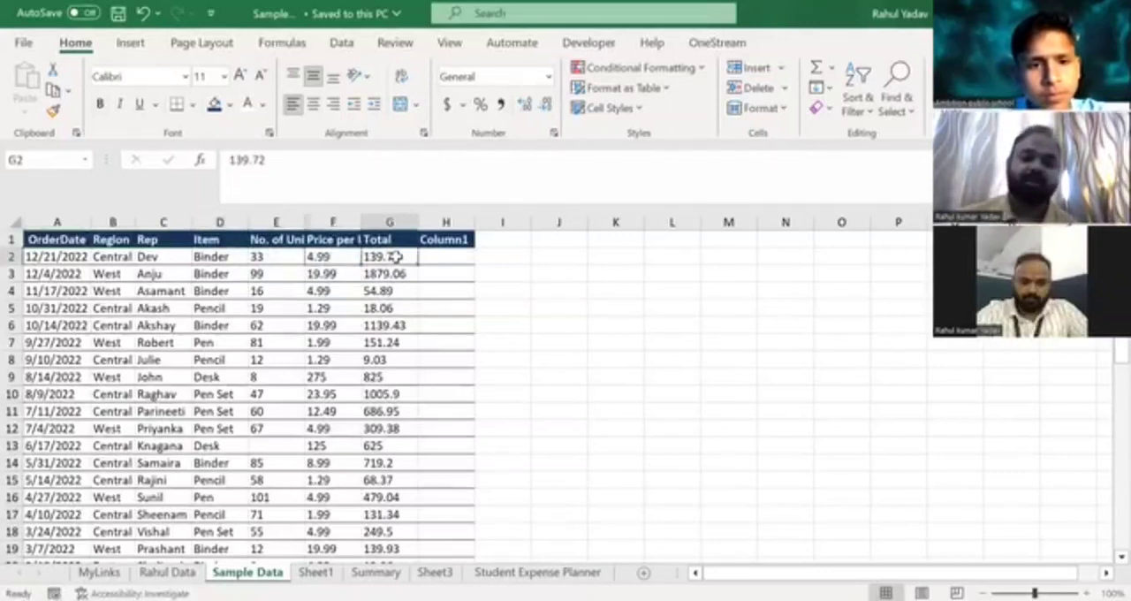
pyautogui.click(34, 256)
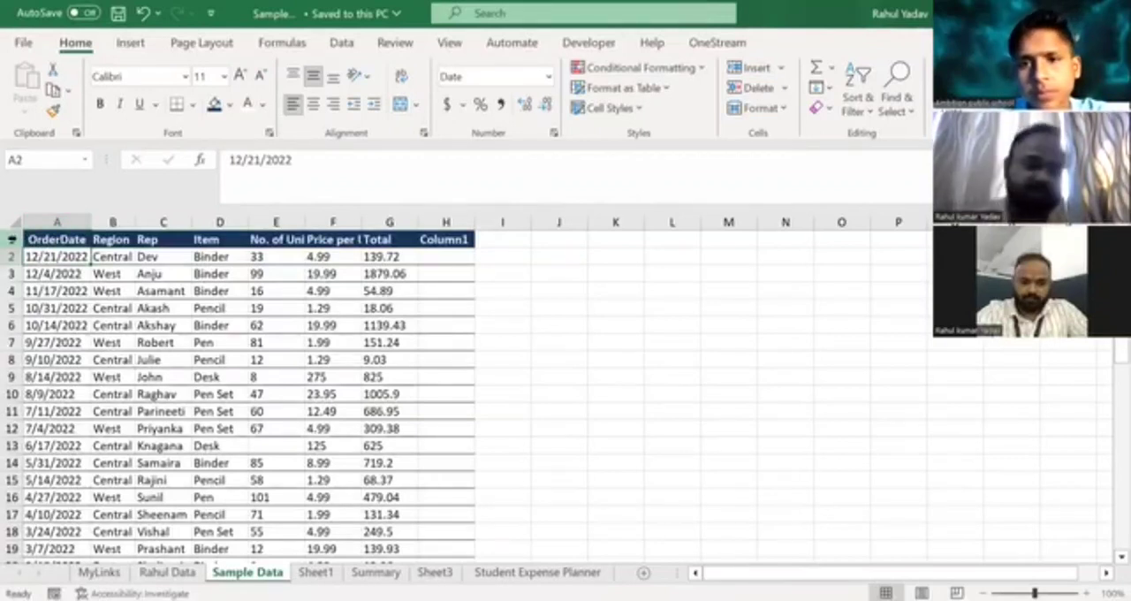
# Go through the OrderDate entries from row 12 up to the header to check their current order.
pyautogui.click(64, 427)
pyautogui.press('Up')
pyautogui.press('Up')
pyautogui.press('Up')
pyautogui.press('Up')
pyautogui.press('Up')
pyautogui.press('Up')
pyautogui.press('Up')
pyautogui.press('Down')
pyautogui.press('Down')
pyautogui.press('Up')
pyautogui.press('Up')
pyautogui.press('Up')
pyautogui.press('Up')
pyautogui.press('Up')
pyautogui.press('Up')
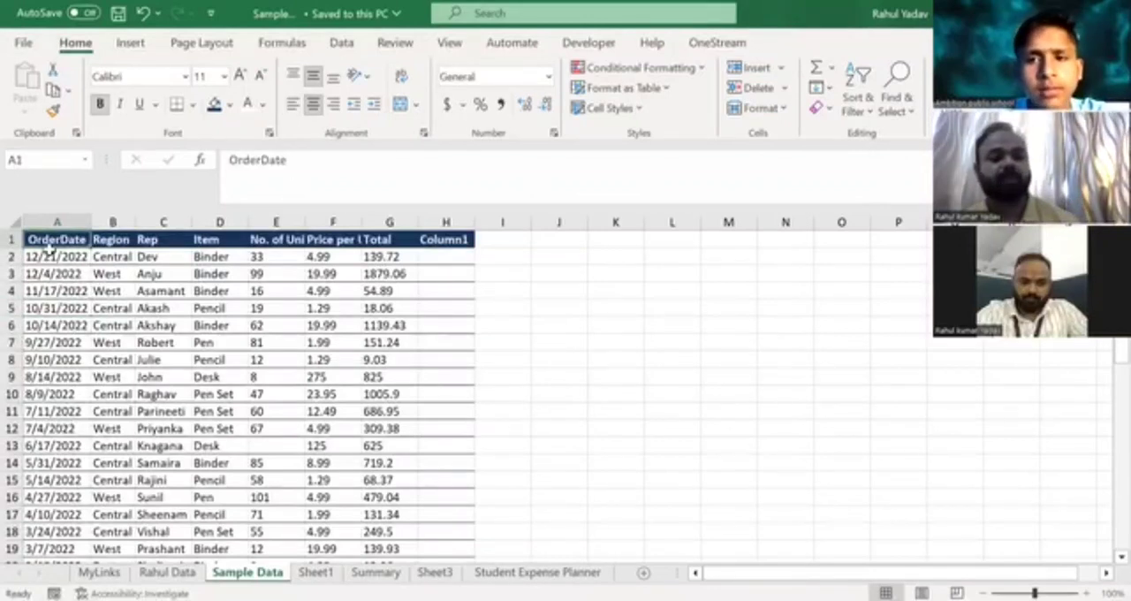
# Review the sorting options offered for the OrderDate column and for a single date cell in it.
pyautogui.click(60, 219)
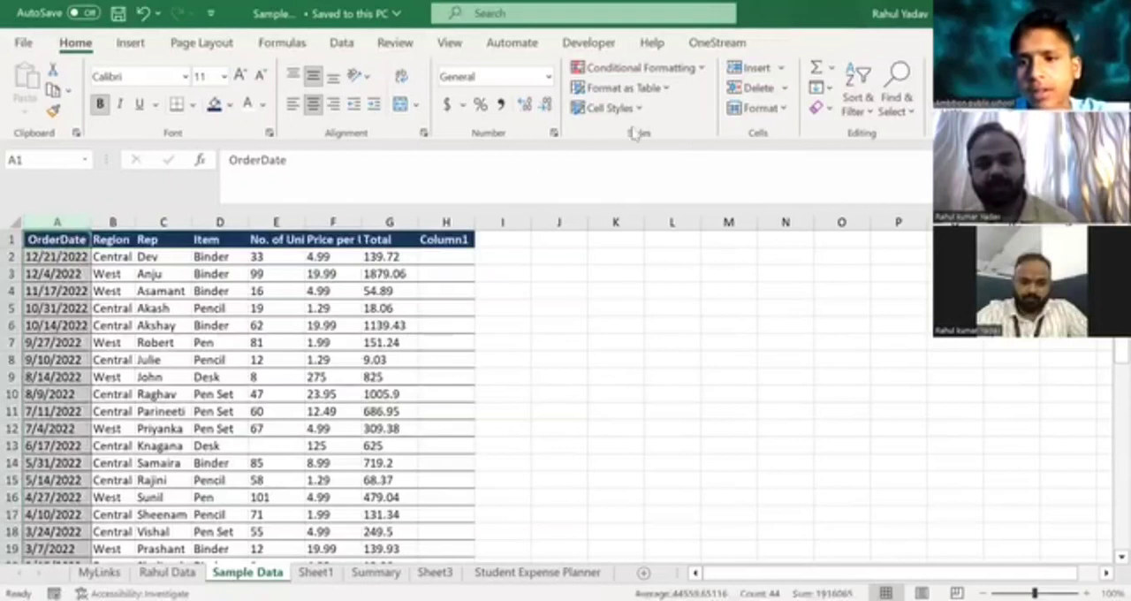
pyautogui.click(863, 113)
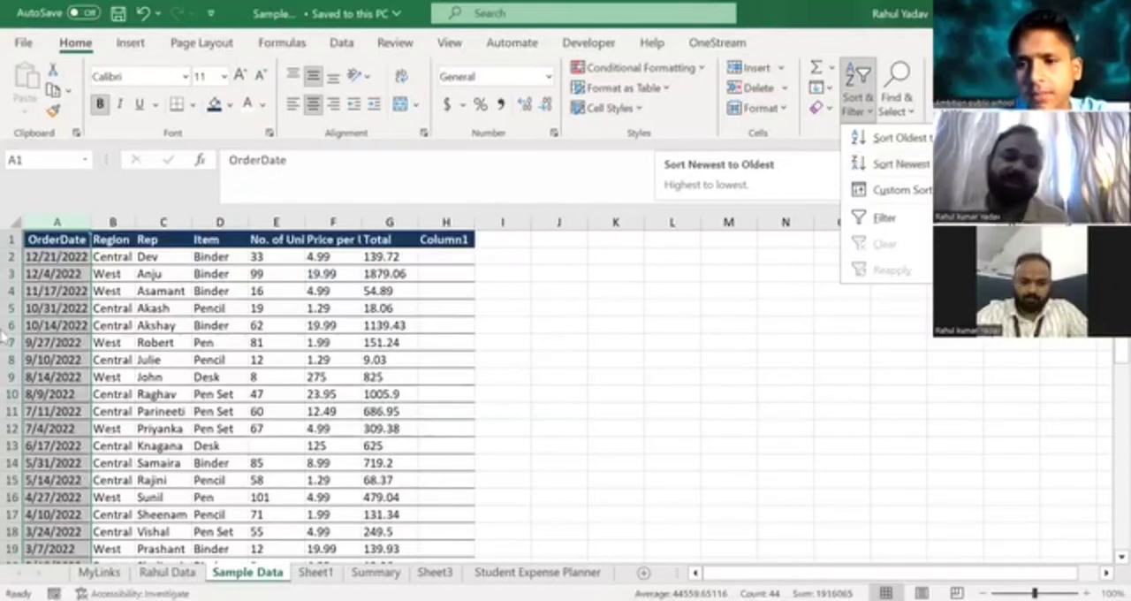
pyautogui.click(33, 270)
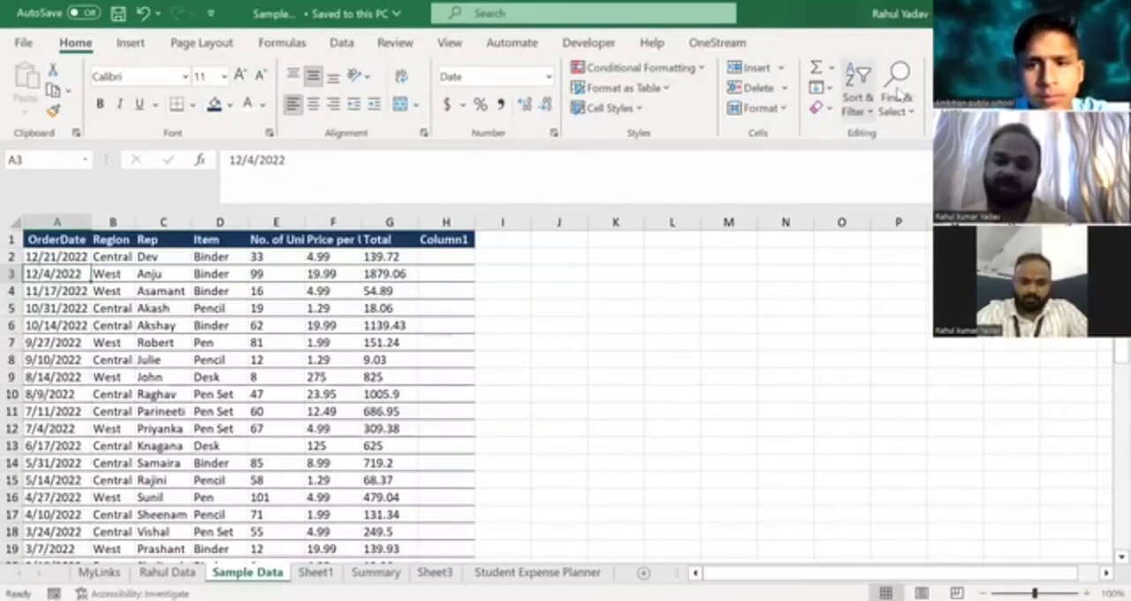
pyautogui.click(859, 115)
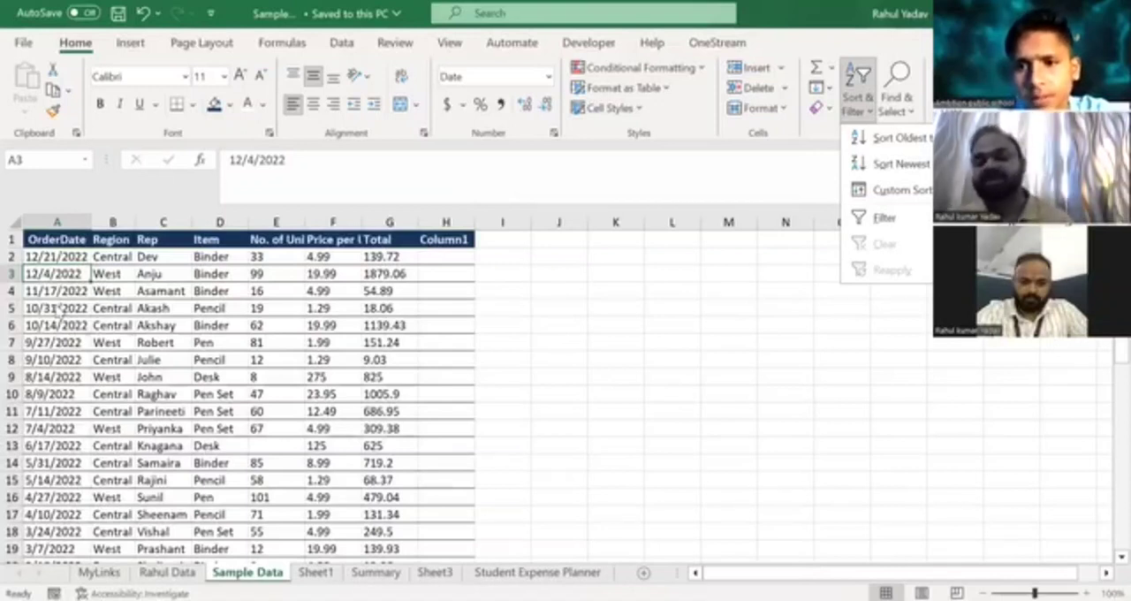
# Sort only the OrderDate column from oldest to newest, continuing with the current selection.
pyautogui.click(53, 222)
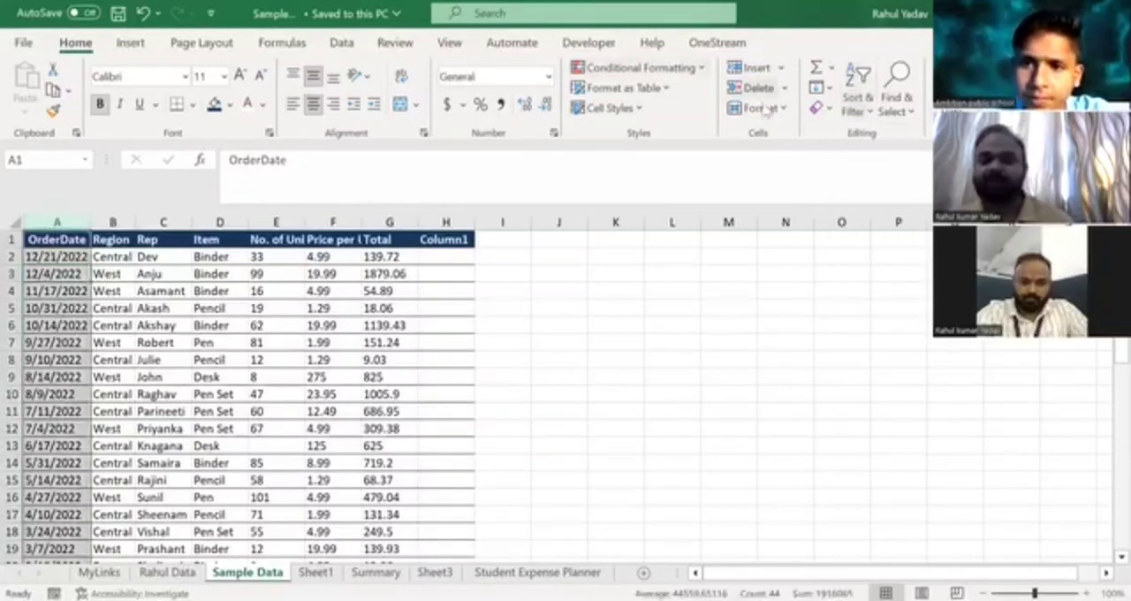
pyautogui.click(868, 120)
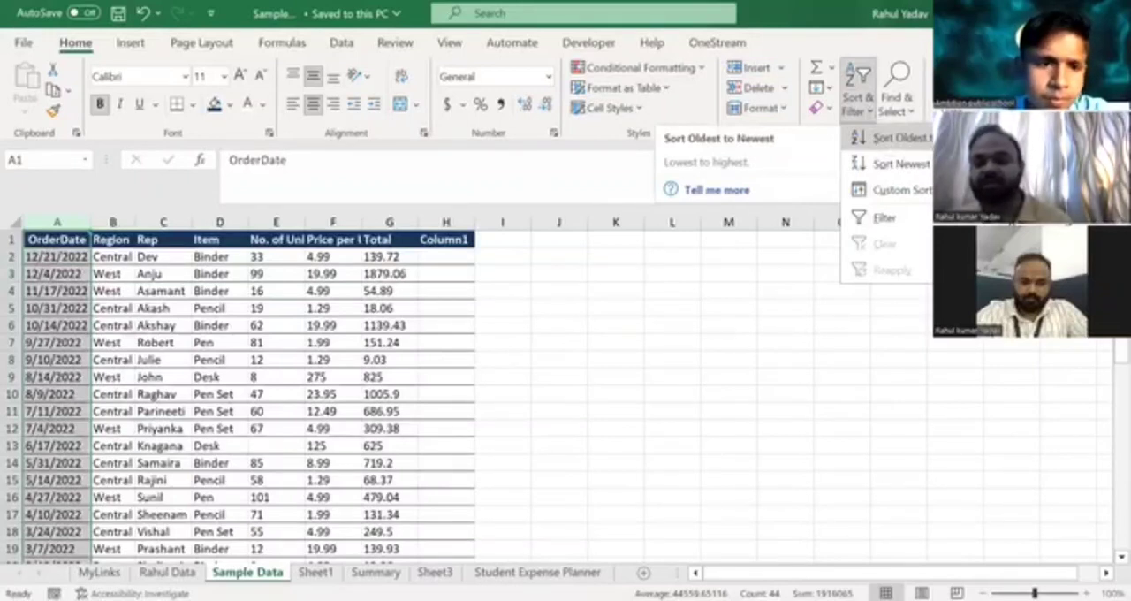
pyautogui.click(872, 142)
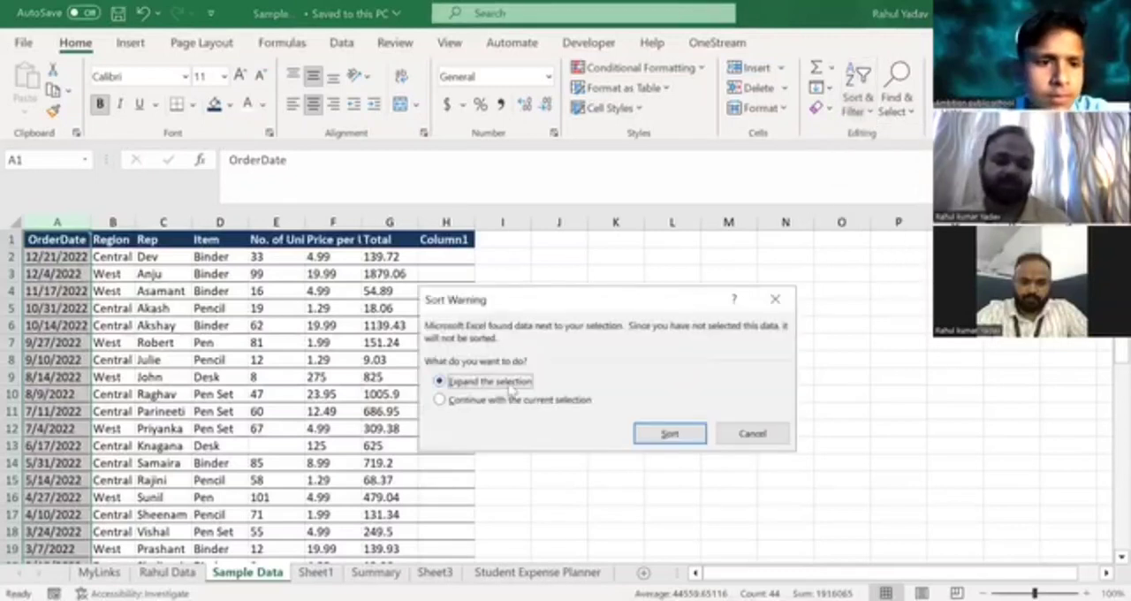
pyautogui.click(460, 402)
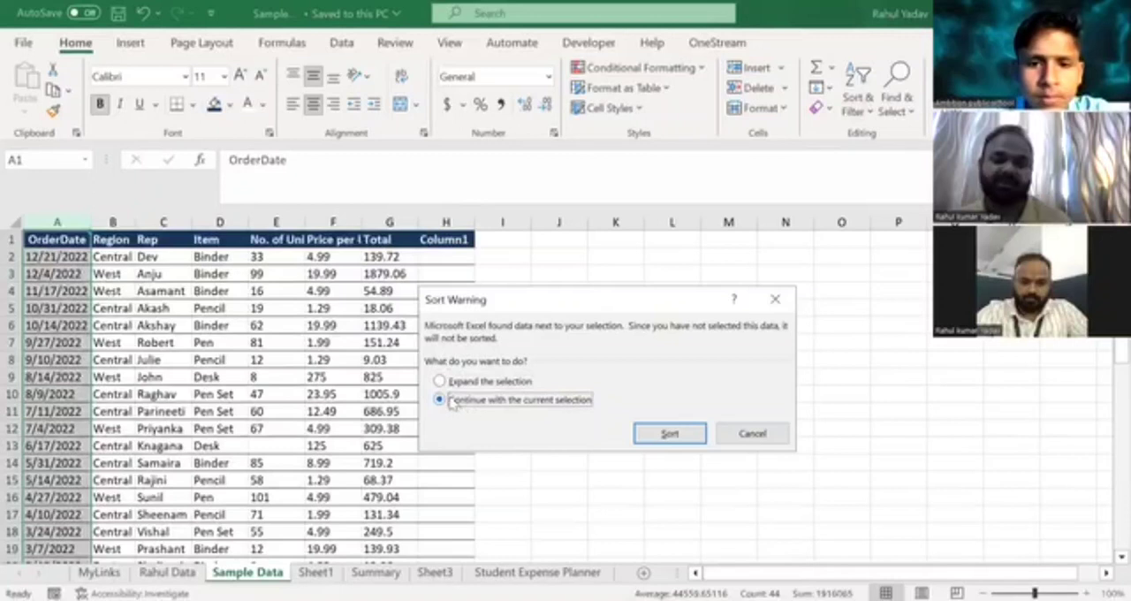
pyautogui.click(670, 436)
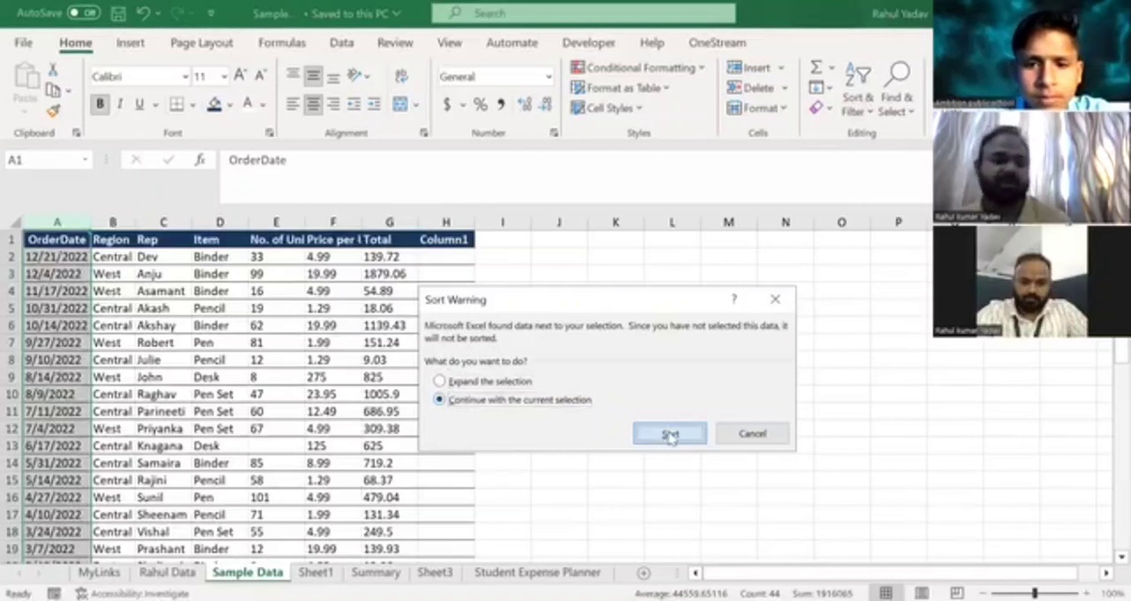
# Inspect the first two order dates and undo the oldest-to-newest sort.
pyautogui.click(30, 256)
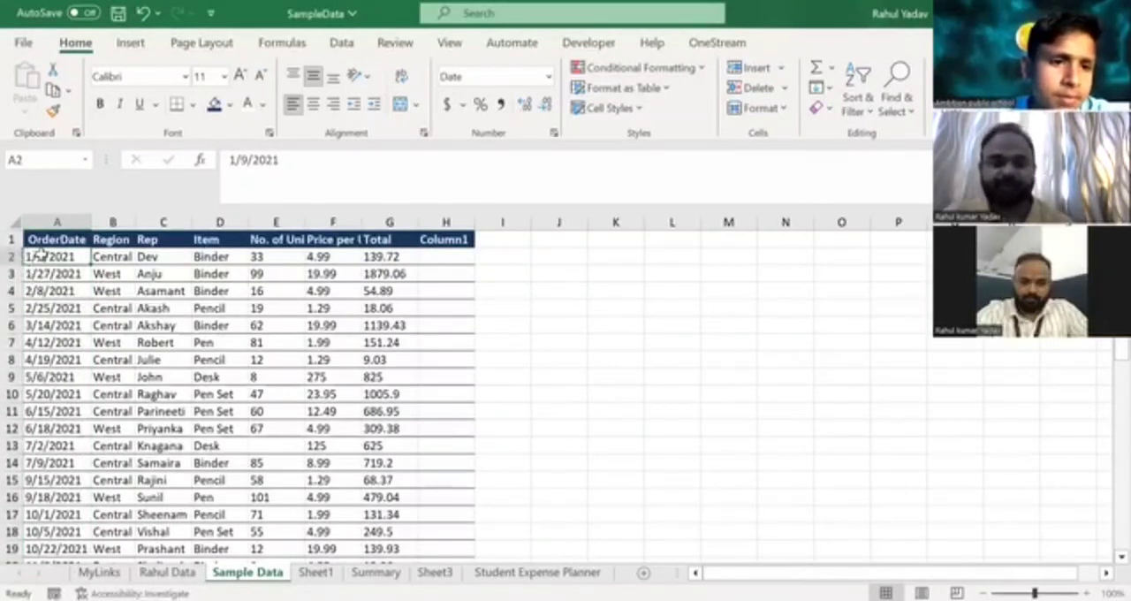
pyautogui.click(49, 277)
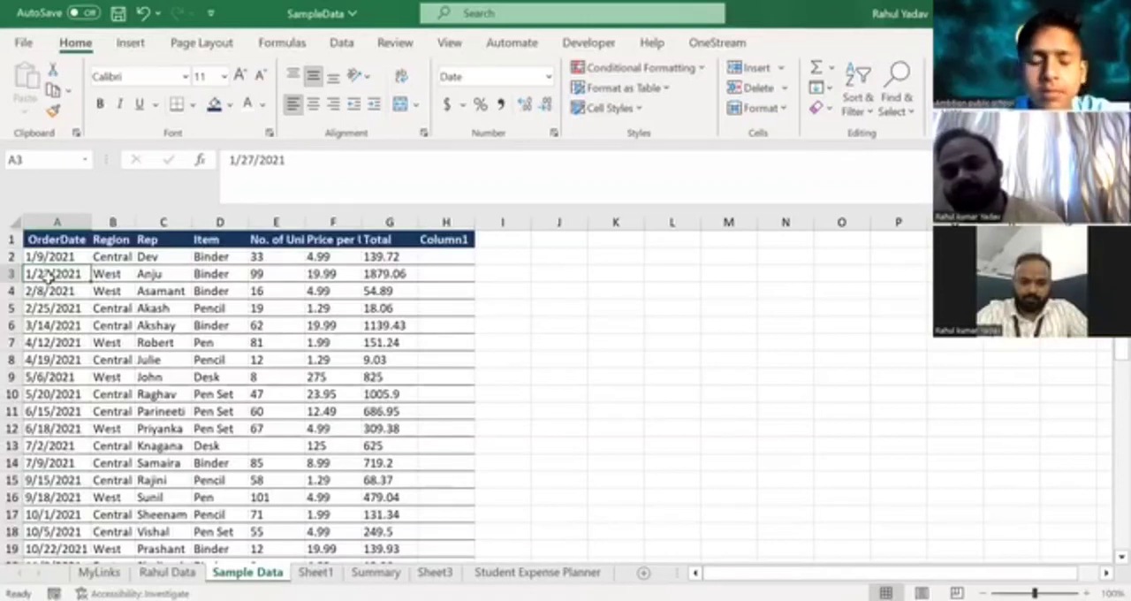
pyautogui.click(32, 256)
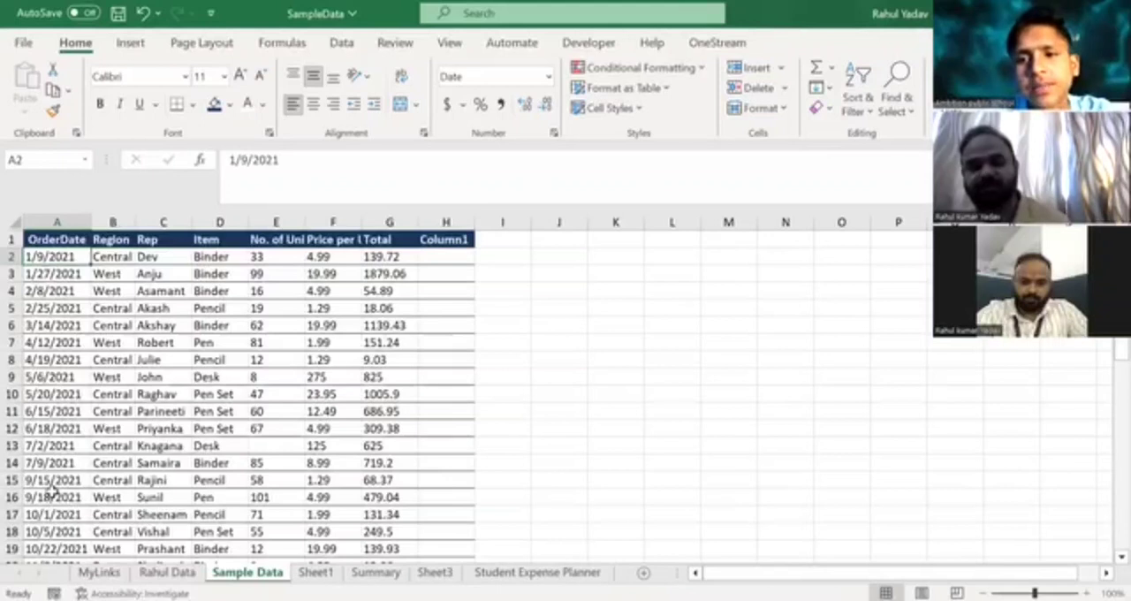
pyautogui.hotkey('ctrl', 'z')
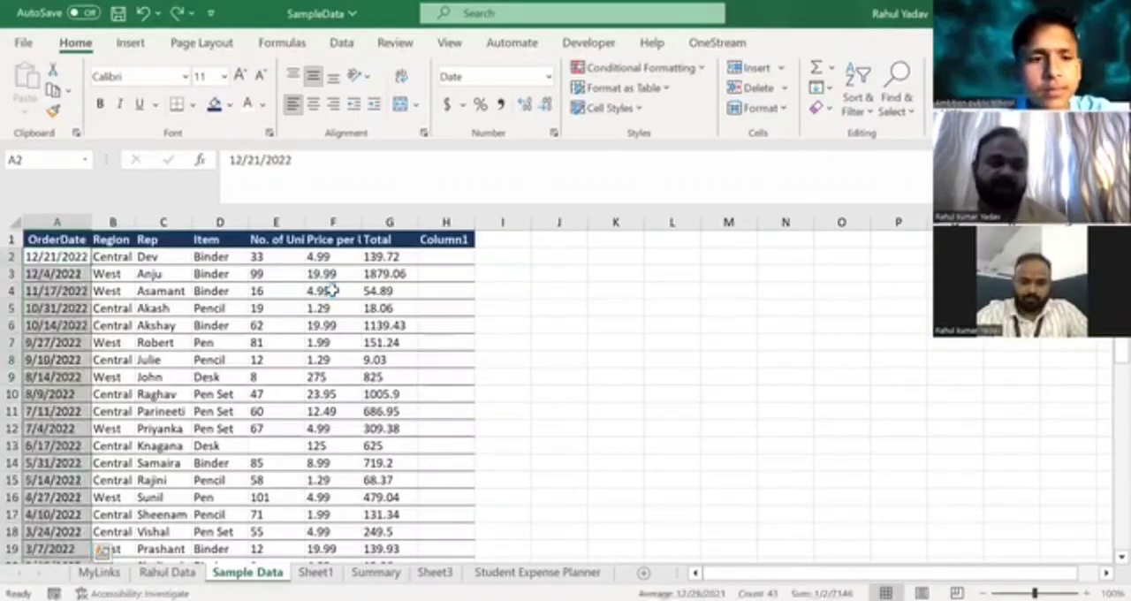
# Check the first record's order date and number of units, along with the whole No. of Units column.
pyautogui.click(57, 256)
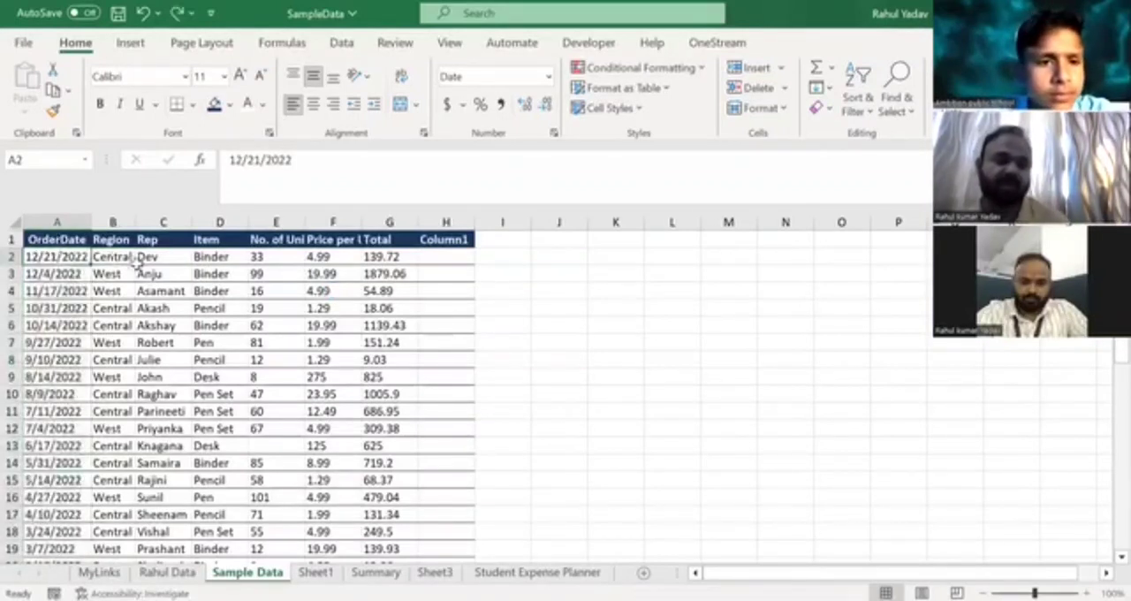
pyautogui.click(259, 256)
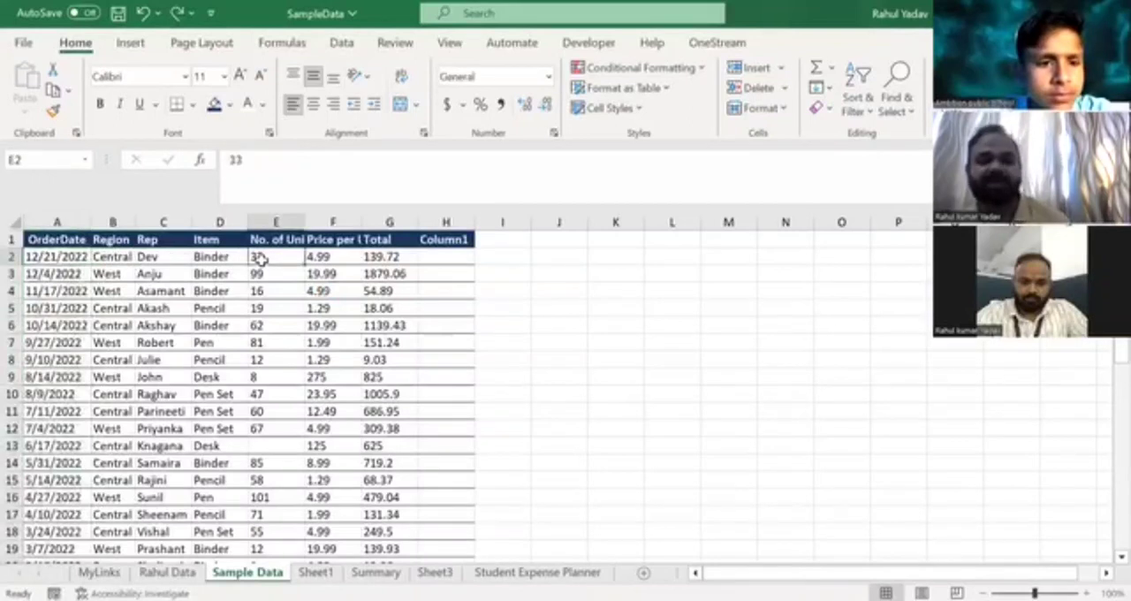
pyautogui.click(276, 218)
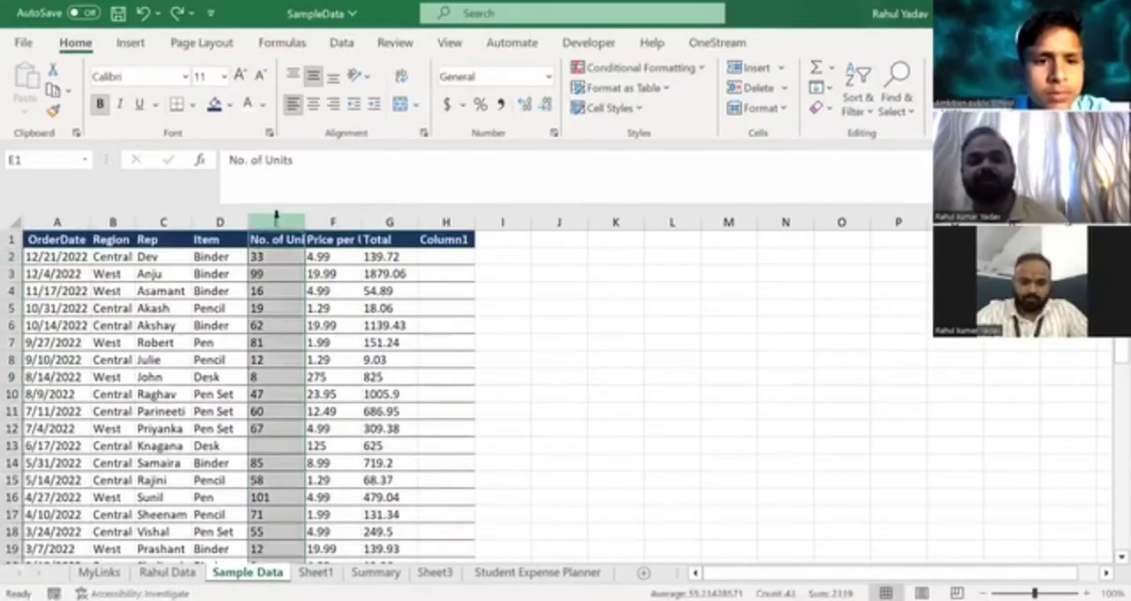
# Sort only the OrderDate column from newest to oldest, continuing with the current selection.
pyautogui.click(56, 223)
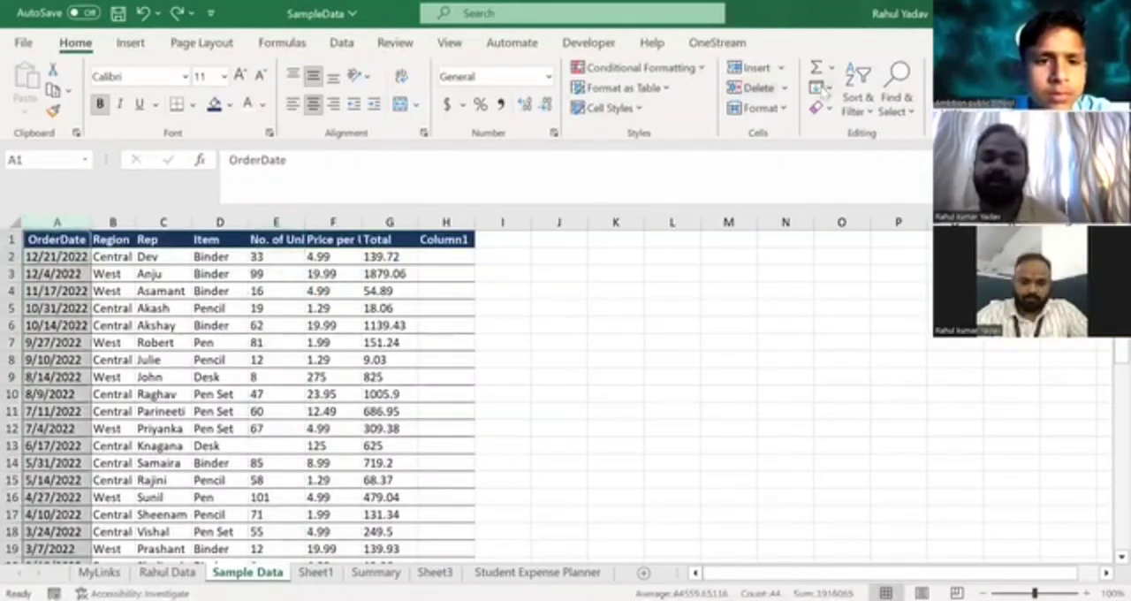
pyautogui.click(855, 113)
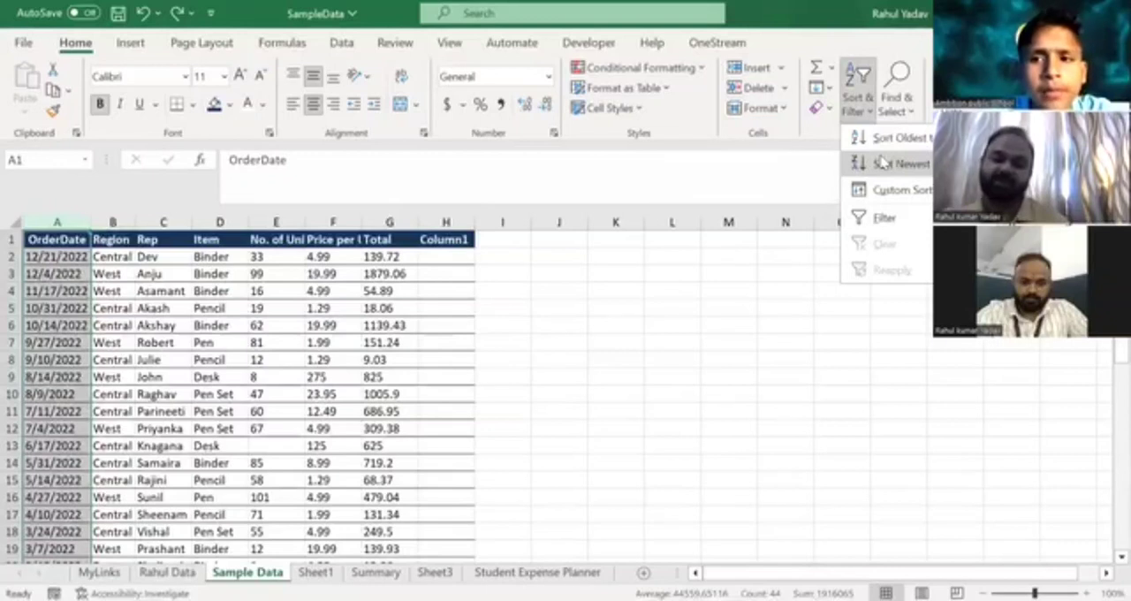
pyautogui.click(881, 162)
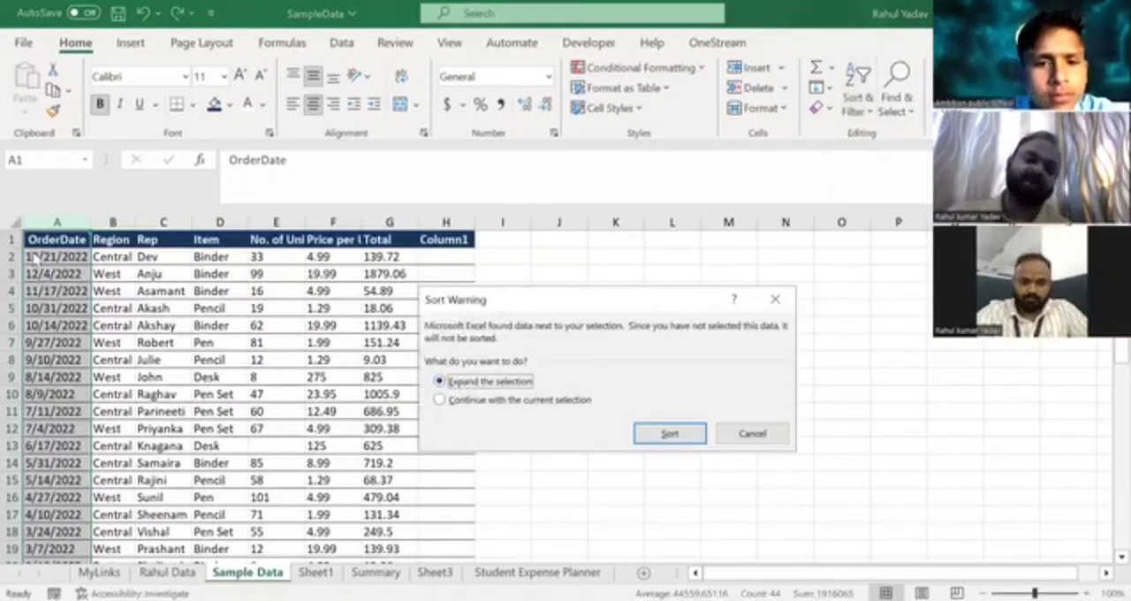
pyautogui.click(440, 400)
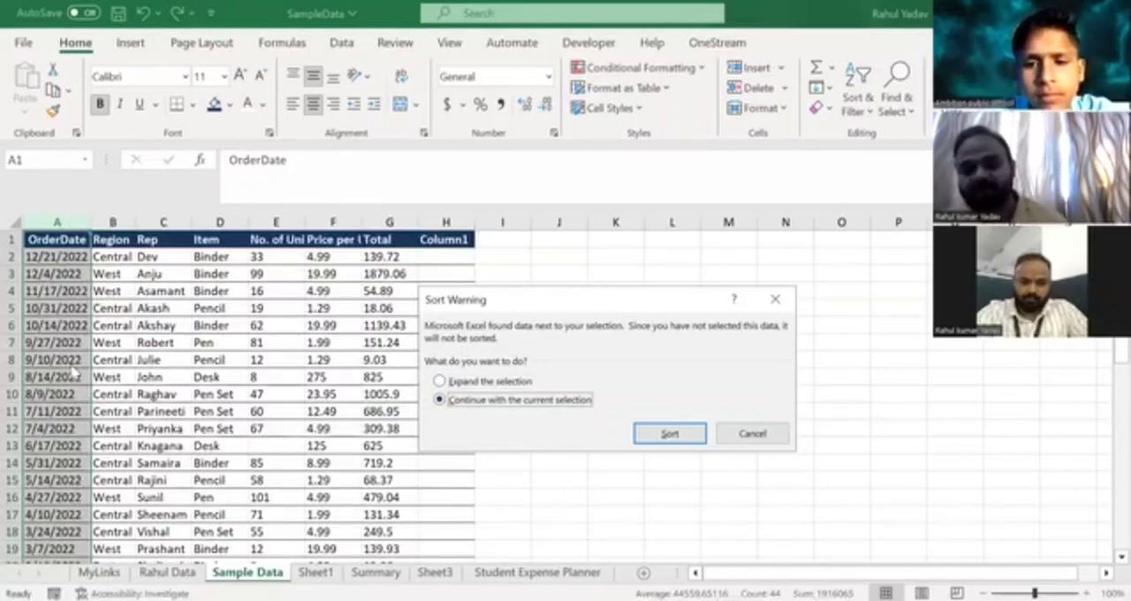
pyautogui.click(651, 435)
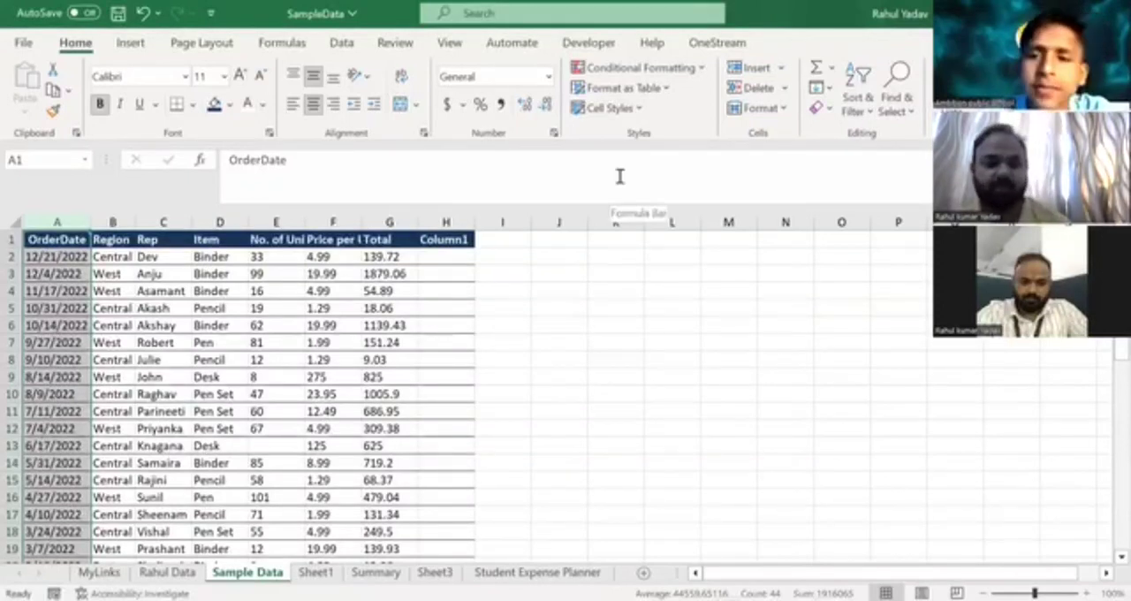
# Undo the newest-to-oldest sort and return to the first order date.
pyautogui.press('Return')
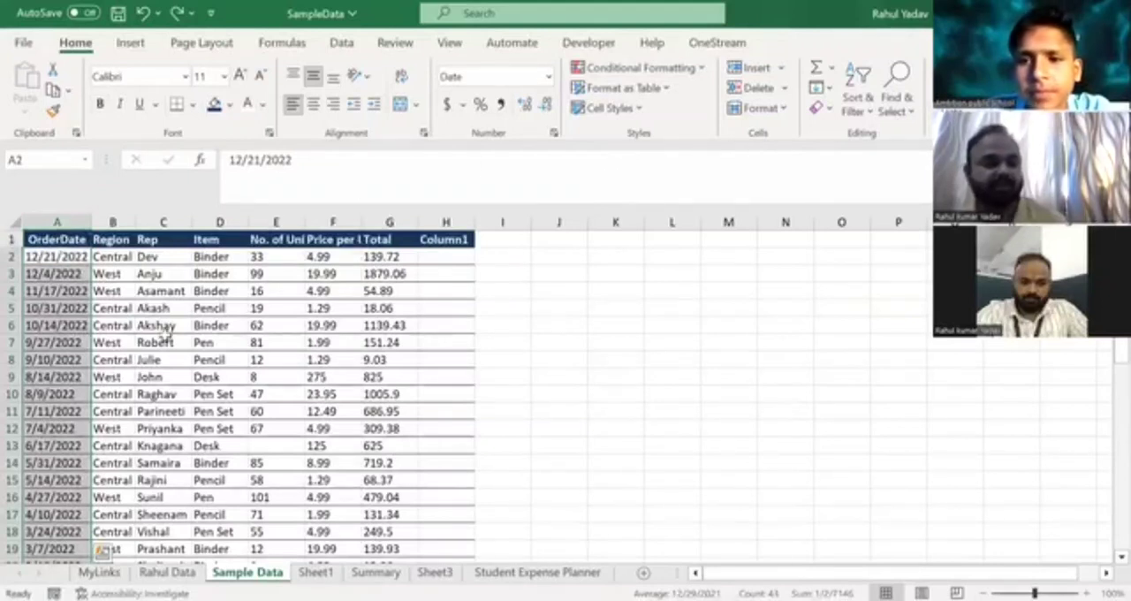
pyautogui.click(58, 324)
pyautogui.click(56, 256)
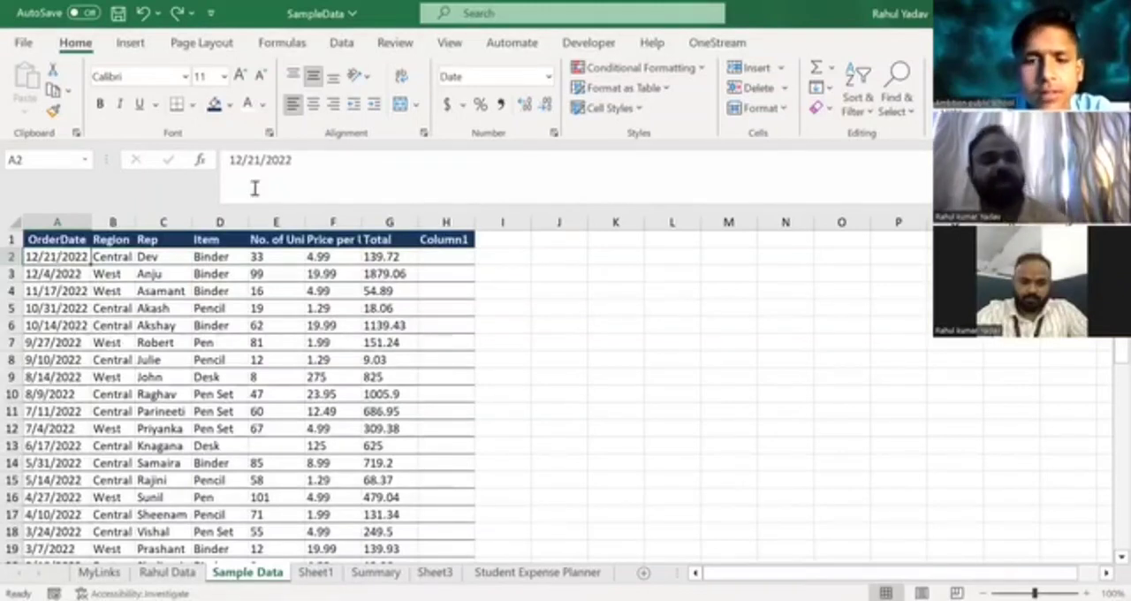
# Sort only the No. of Units column from smallest to largest, continuing with the current selection, and undo the sort.
pyautogui.click(268, 223)
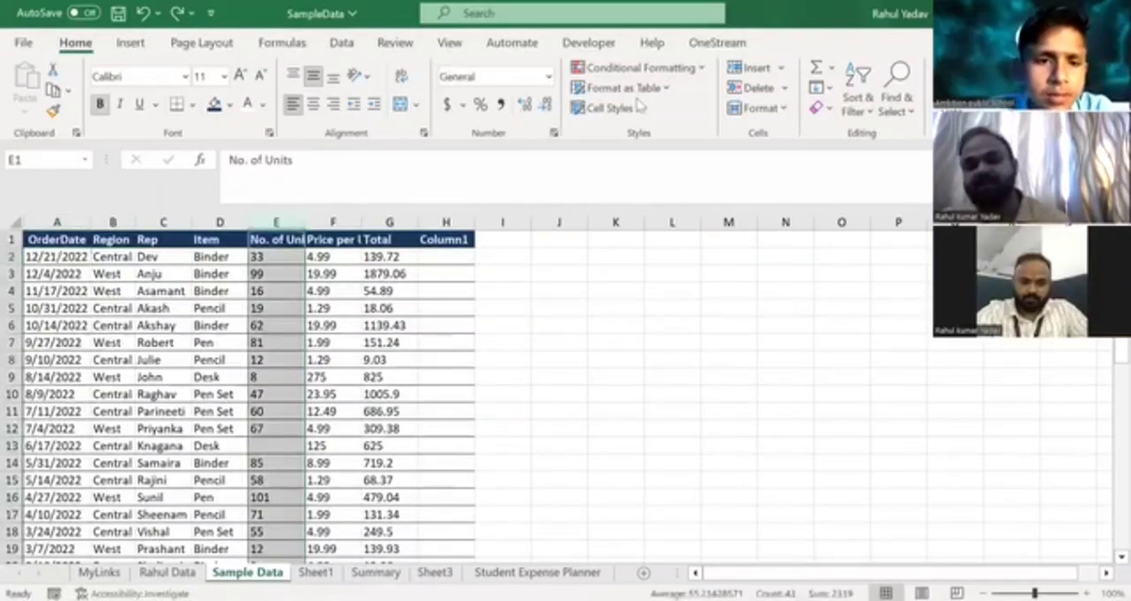
pyautogui.click(866, 113)
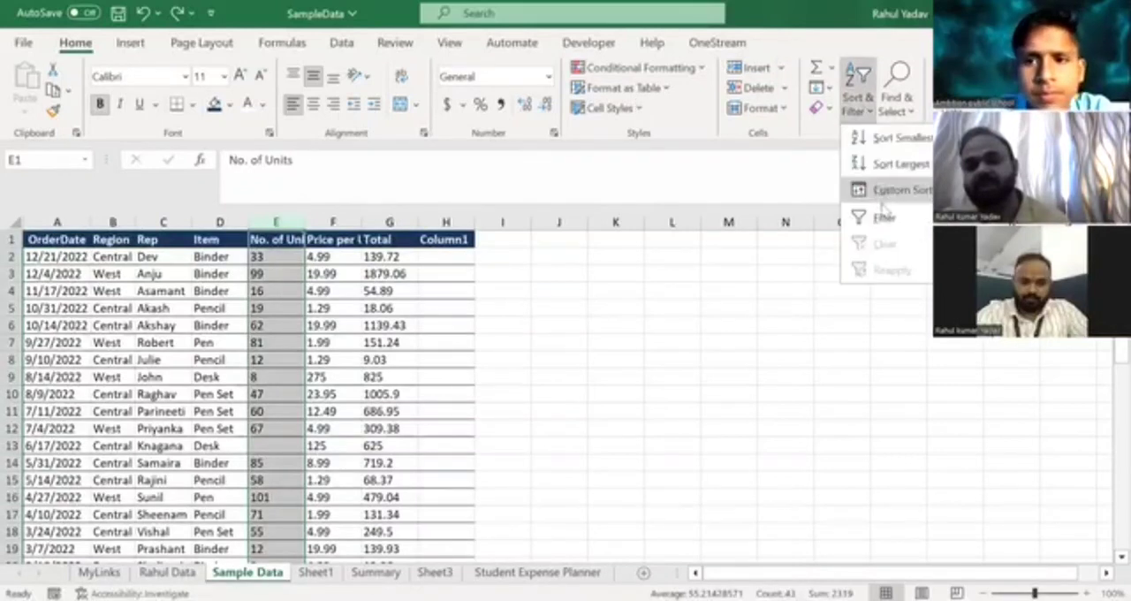
pyautogui.click(886, 139)
pyautogui.click(477, 399)
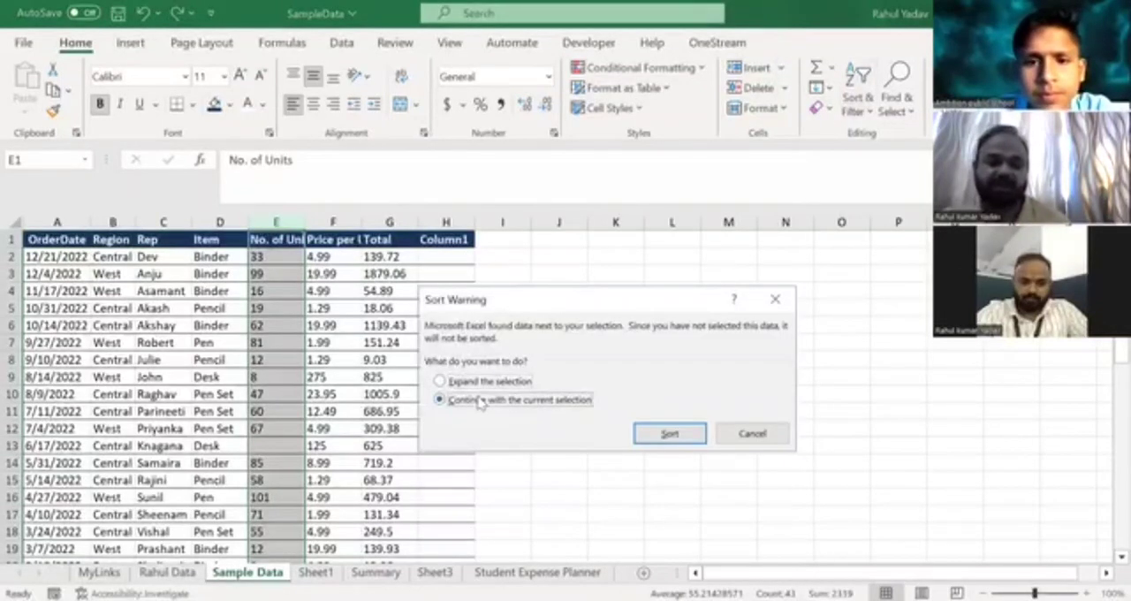
pyautogui.click(669, 439)
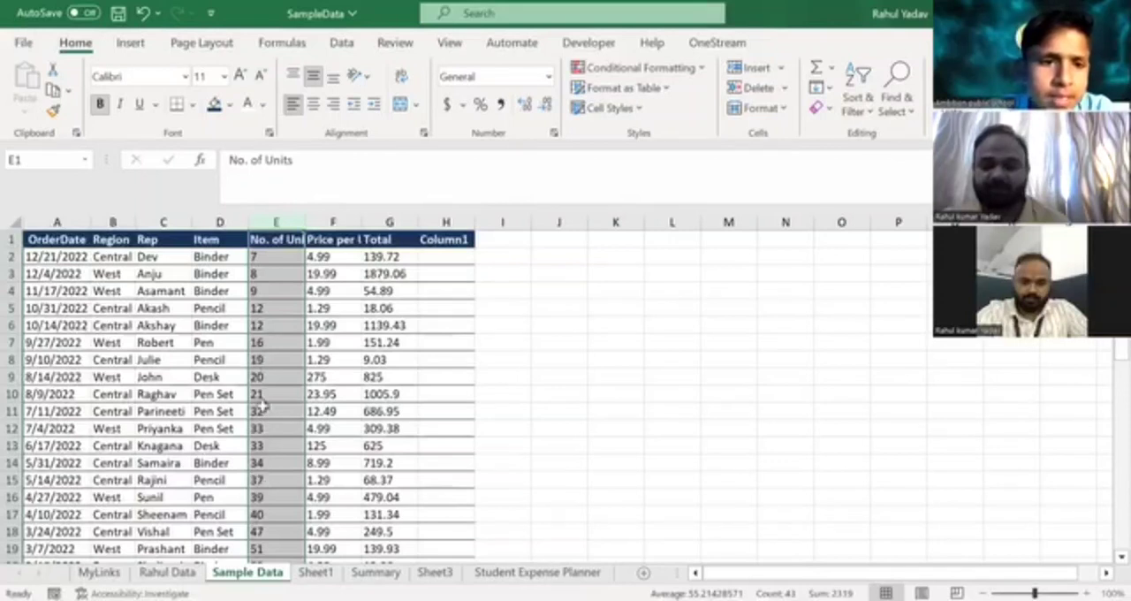
pyautogui.hotkey('ctrl', 'z')
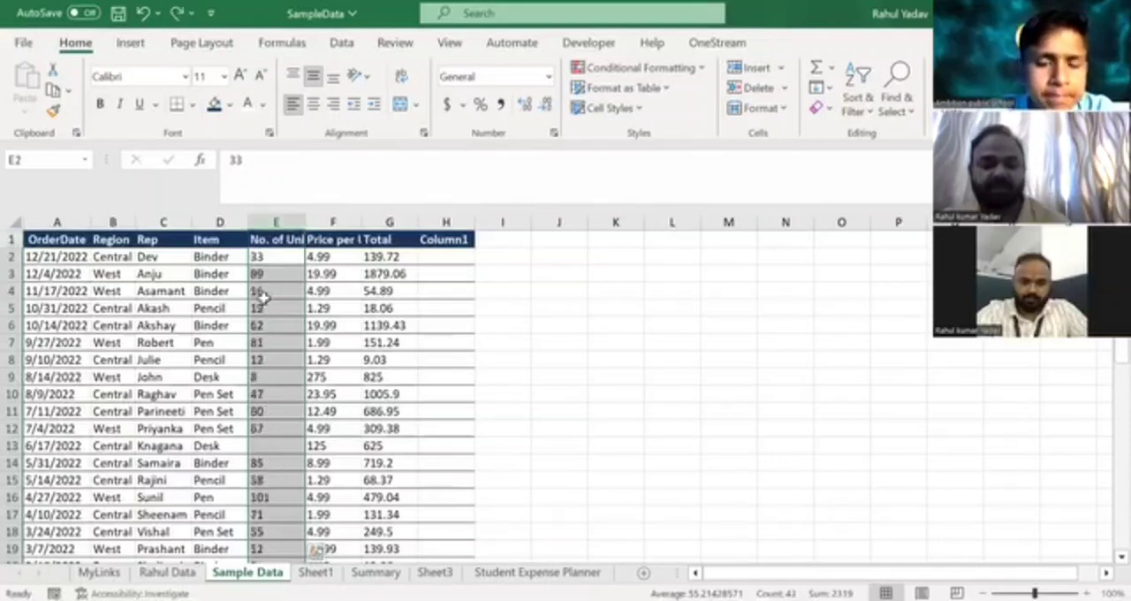
# Sort only the No. of Units column from largest to smallest, continuing with the current selection, and undo the sort.
pyautogui.click(857, 110)
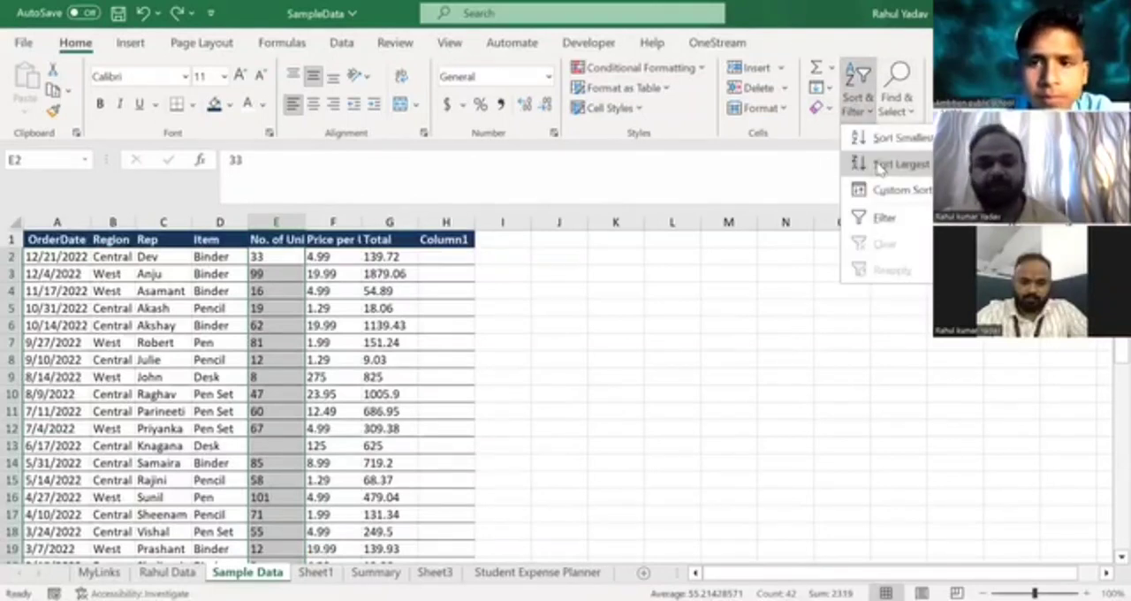
pyautogui.click(879, 166)
pyautogui.click(524, 406)
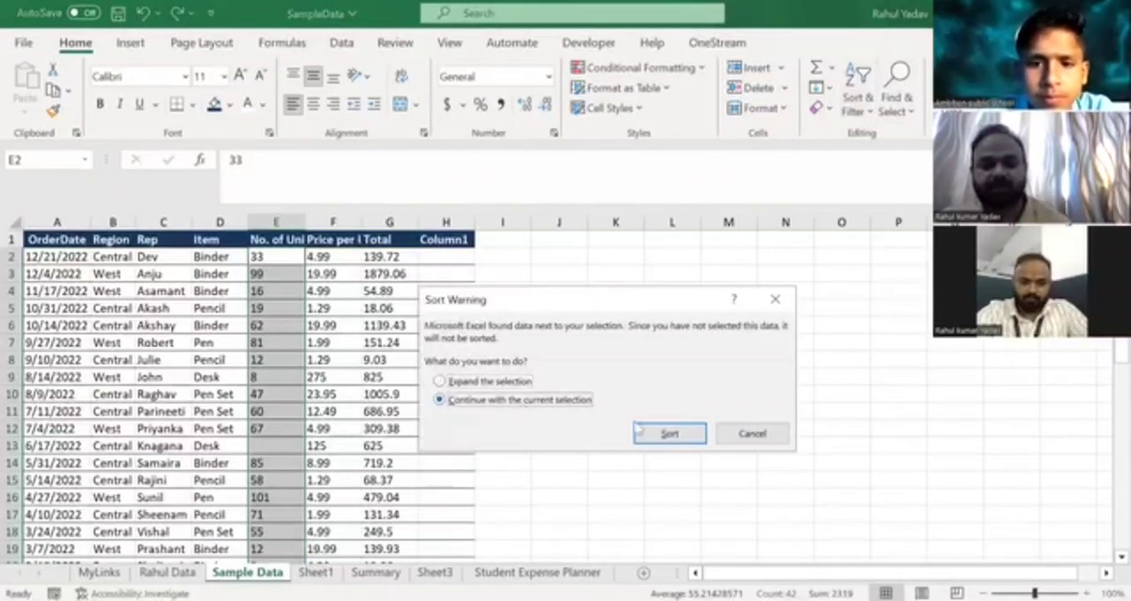
pyautogui.click(660, 433)
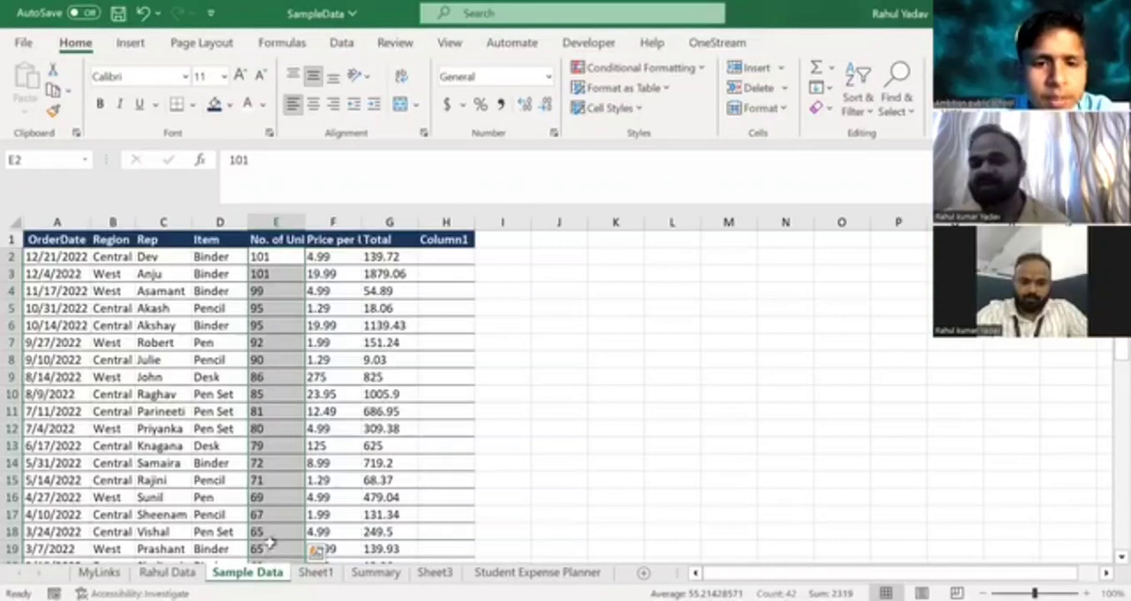
pyautogui.hotkey('ctrl', 'z')
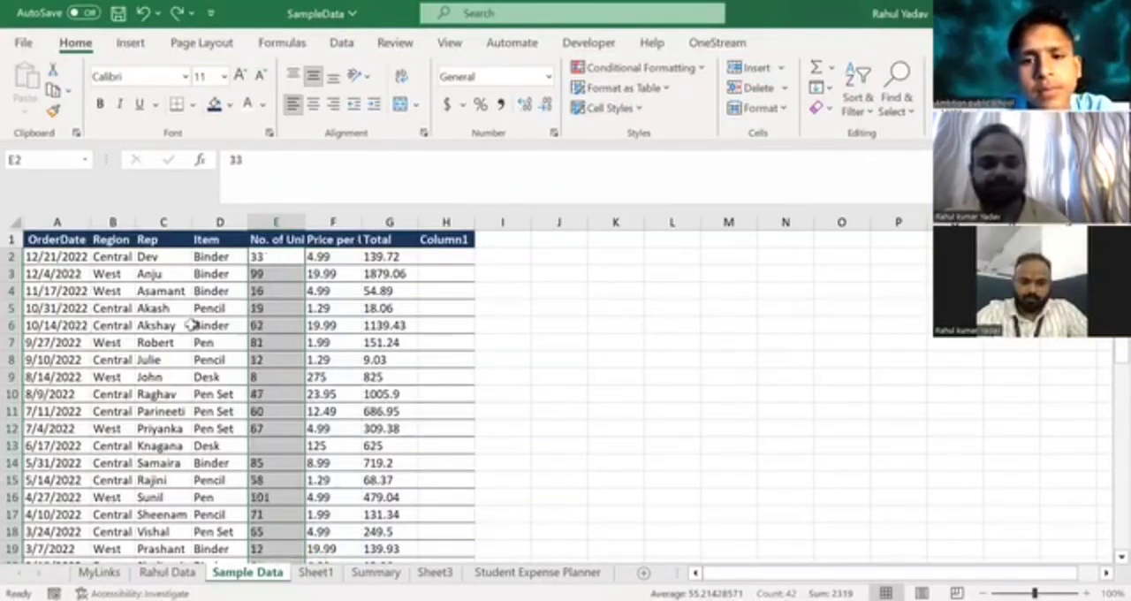
# Sort only the Item column from A to Z, continuing with the current selection.
pyautogui.click(349, 254)
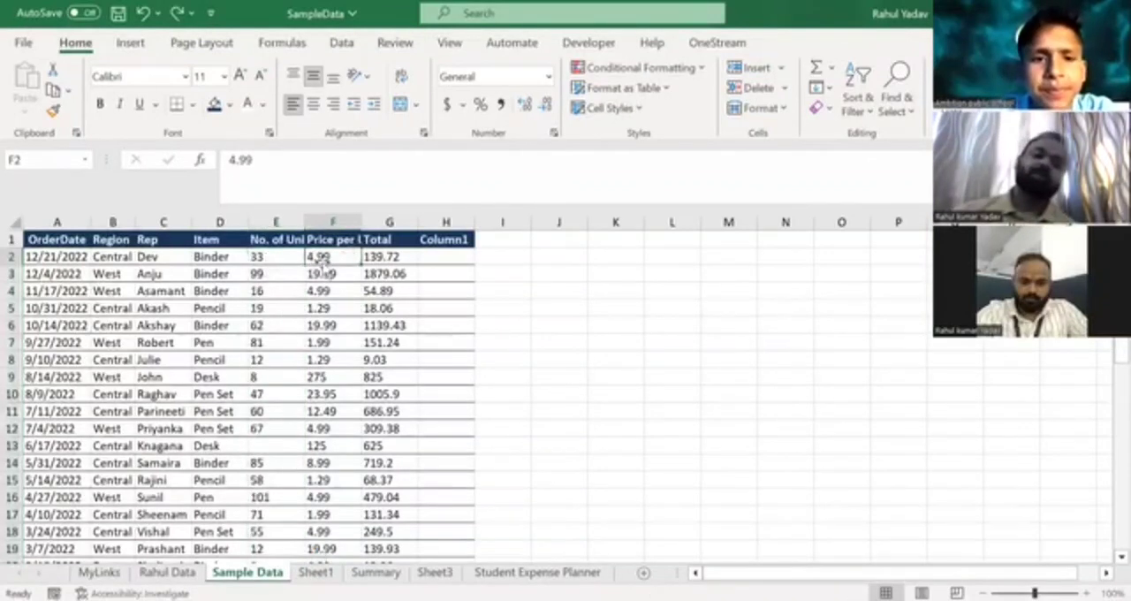
pyautogui.click(211, 218)
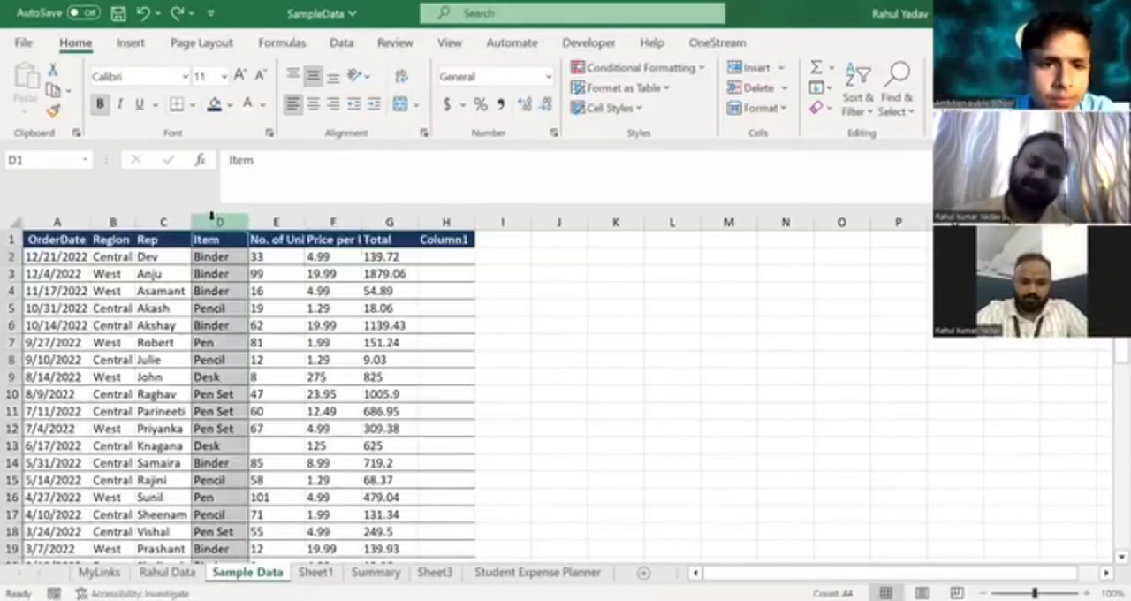
pyautogui.click(212, 290)
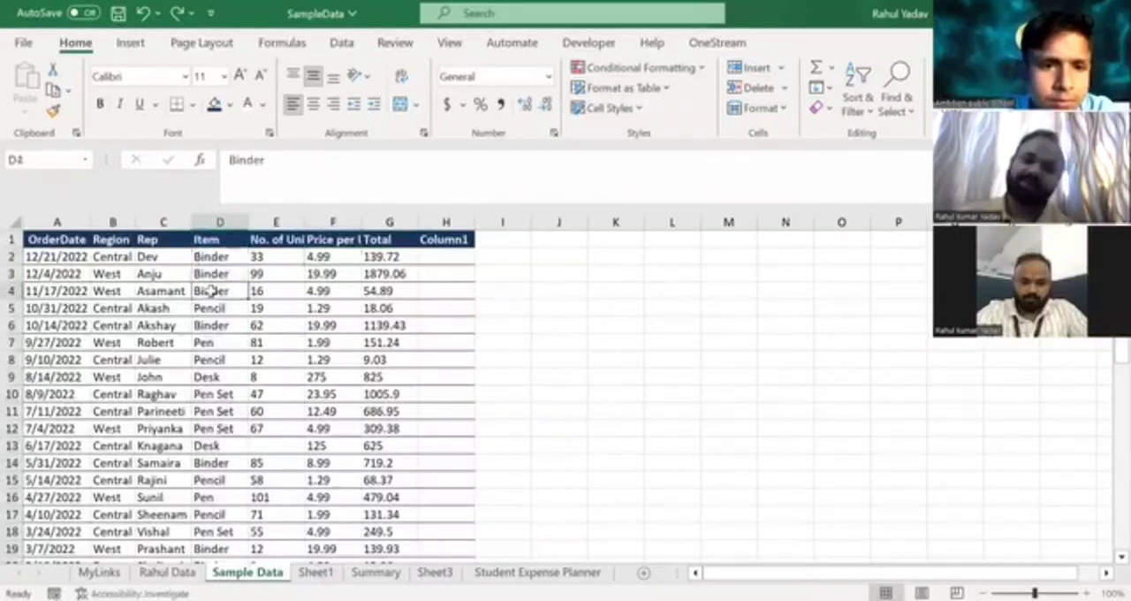
pyautogui.click(213, 217)
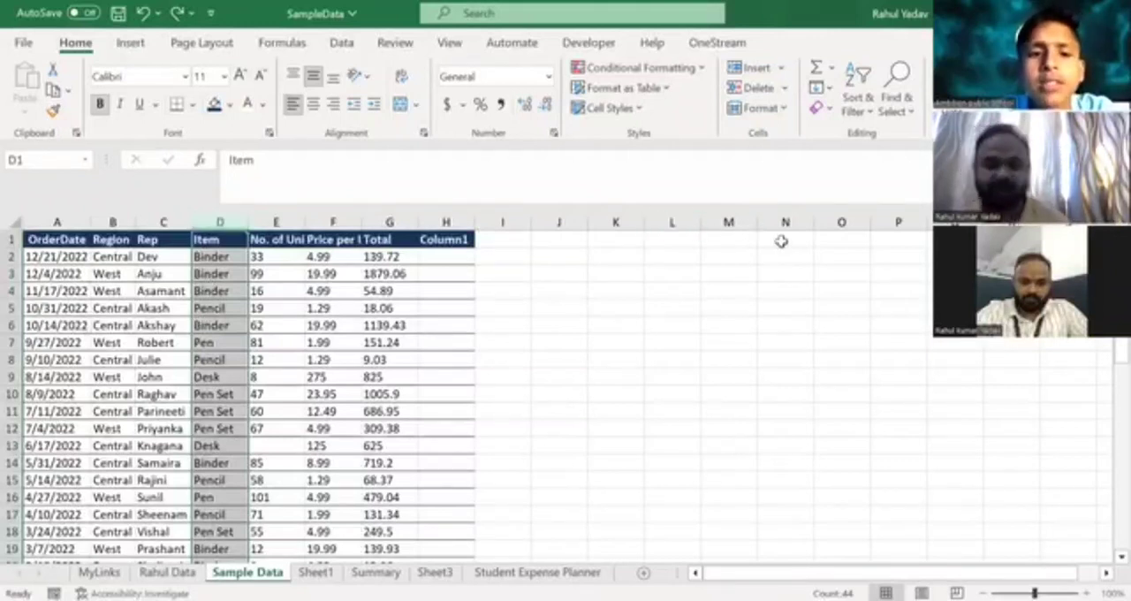
pyautogui.click(848, 112)
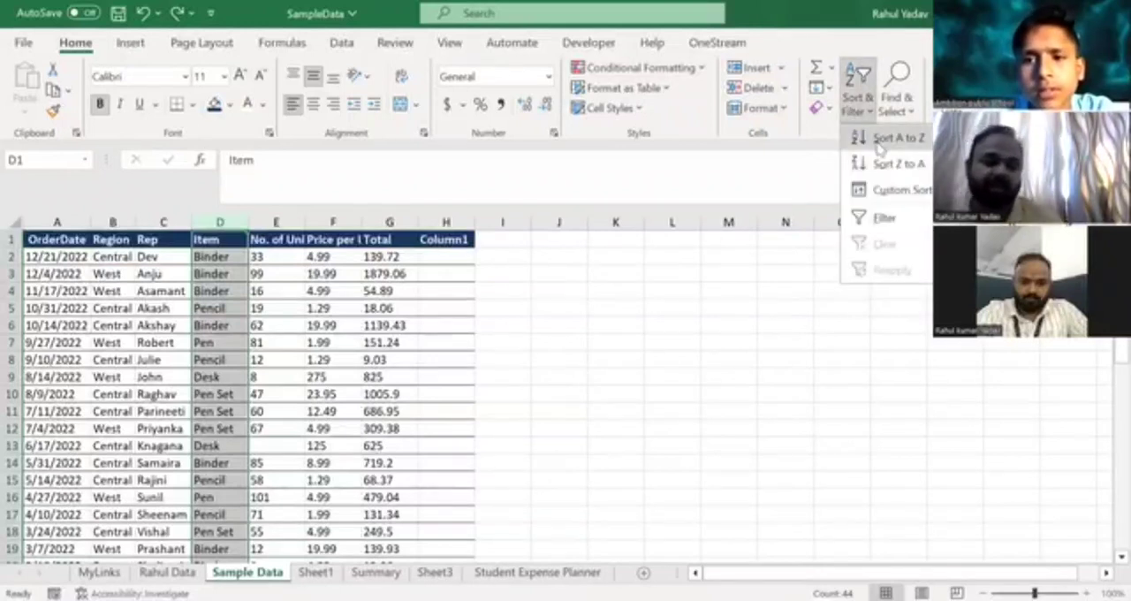
pyautogui.click(879, 141)
pyautogui.click(515, 402)
pyautogui.click(669, 434)
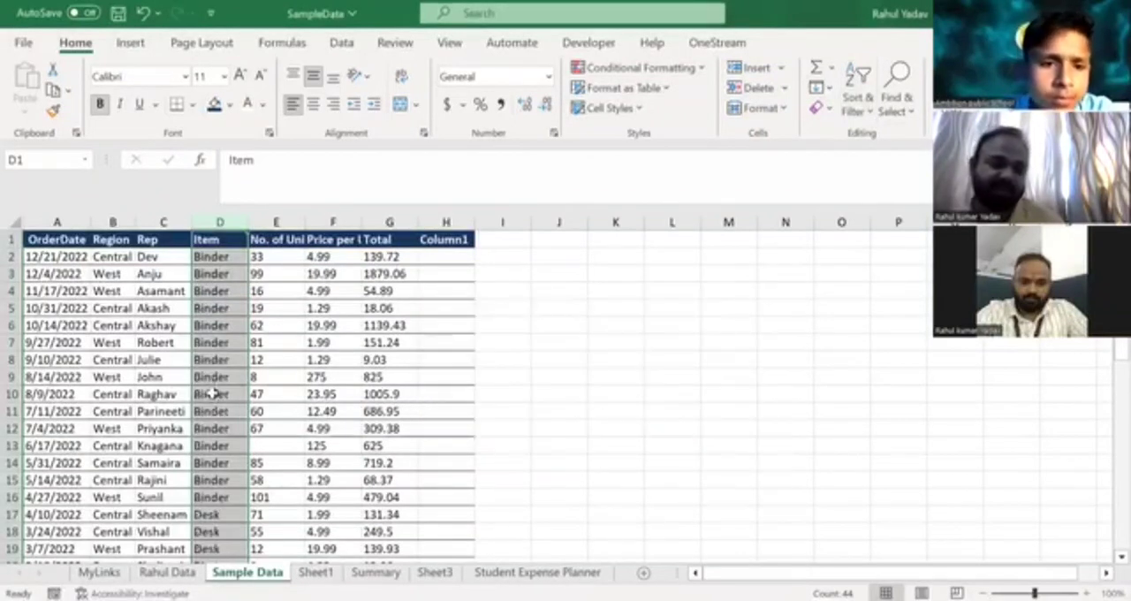
# Review the sorted entries down the Item column and undo the A-to-Z sort.
pyautogui.click(208, 547)
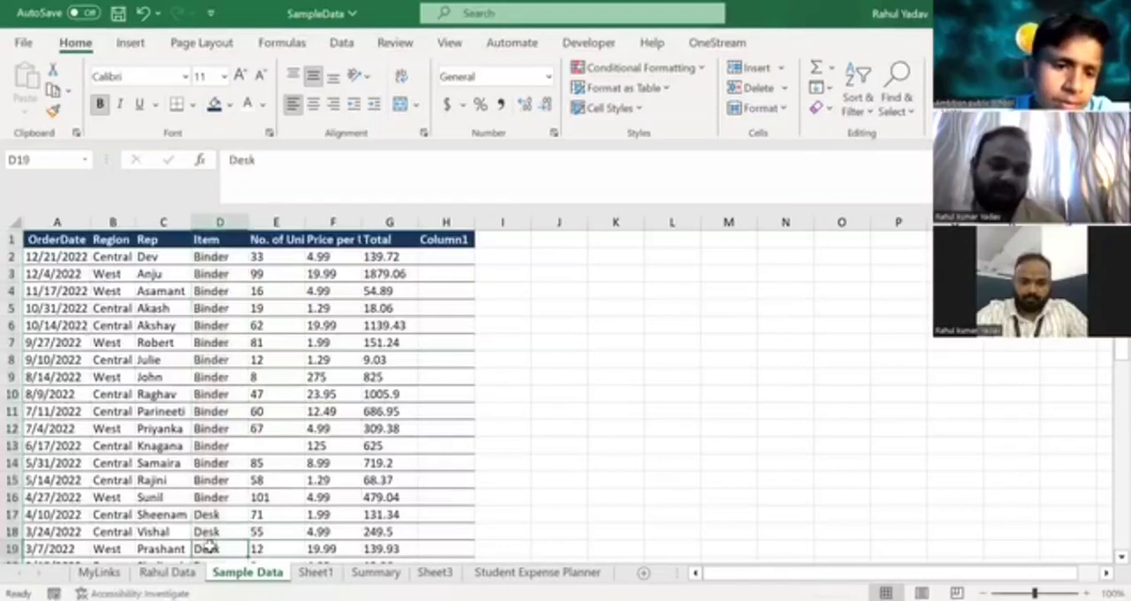
pyautogui.press('Down')
pyautogui.press('Down')
pyautogui.press('Down')
pyautogui.press('Down')
pyautogui.press('Down')
pyautogui.press('Down')
pyautogui.press('Down')
pyautogui.press('Down')
pyautogui.press('Down')
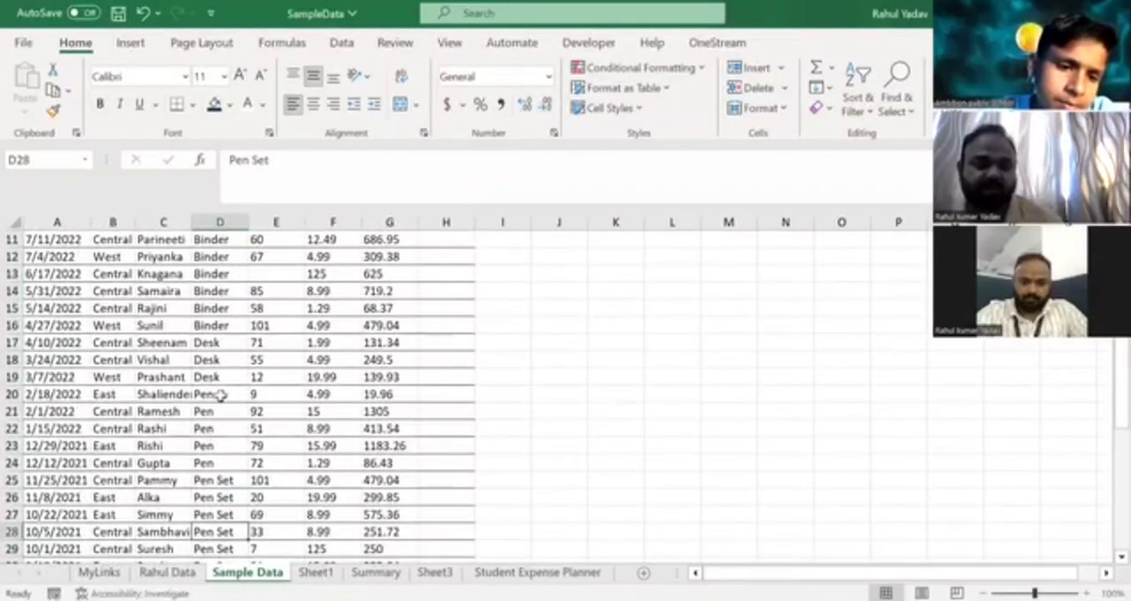
pyautogui.hotkey('ctrl', 'z')
pyautogui.press('Up')
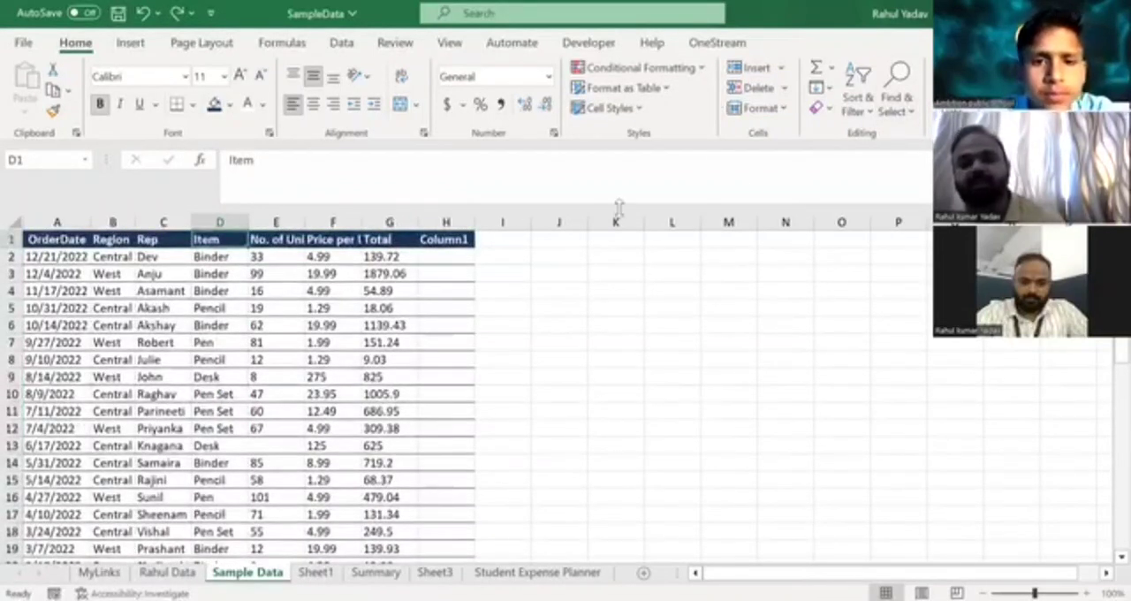
pyautogui.click(862, 119)
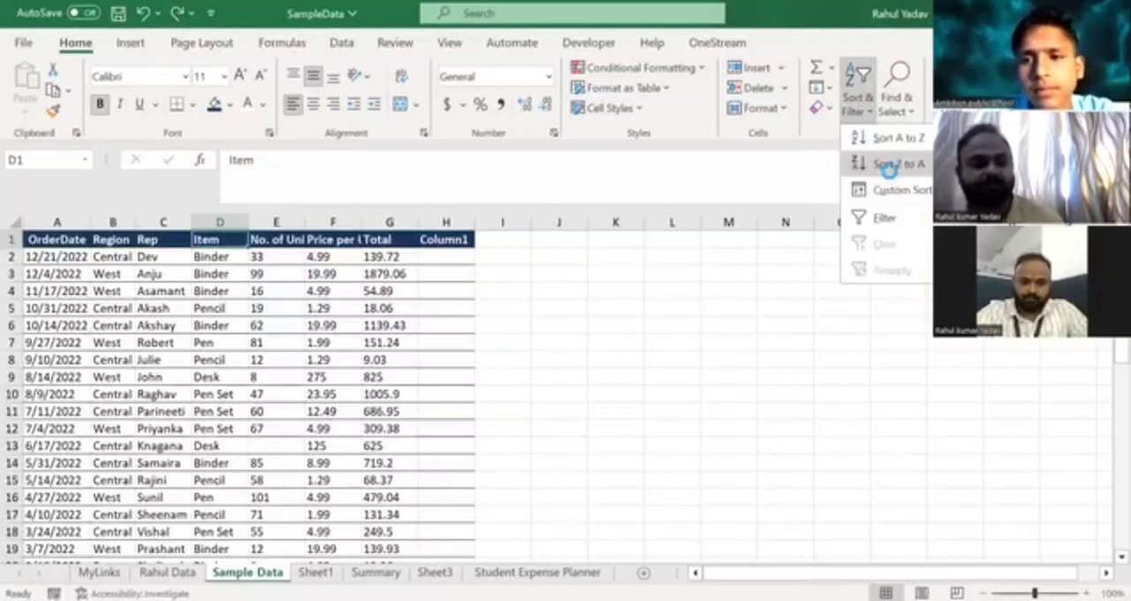
pyautogui.click(888, 165)
pyautogui.hotkey('ctrl', 'z')
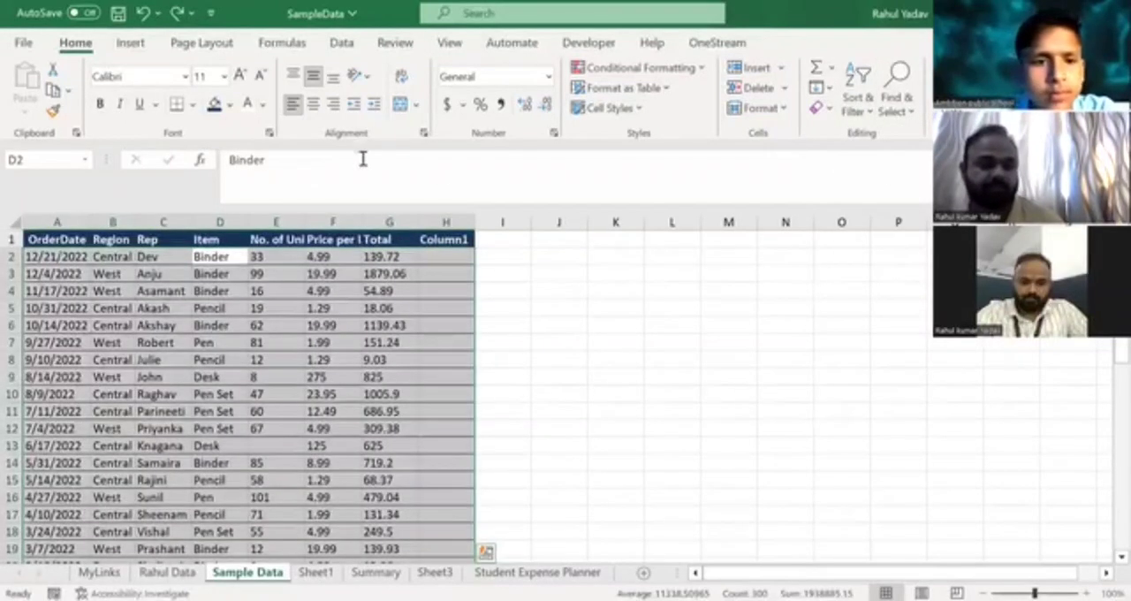
# Sort only the Item column from Z to A, continuing with the current selection.
pyautogui.click(219, 306)
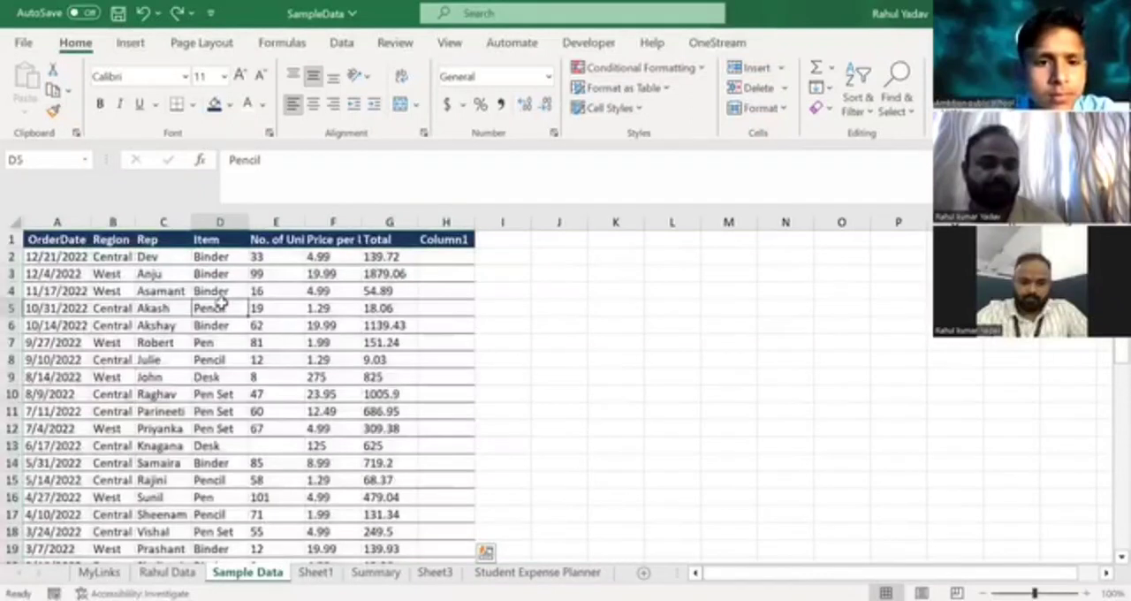
pyautogui.click(209, 217)
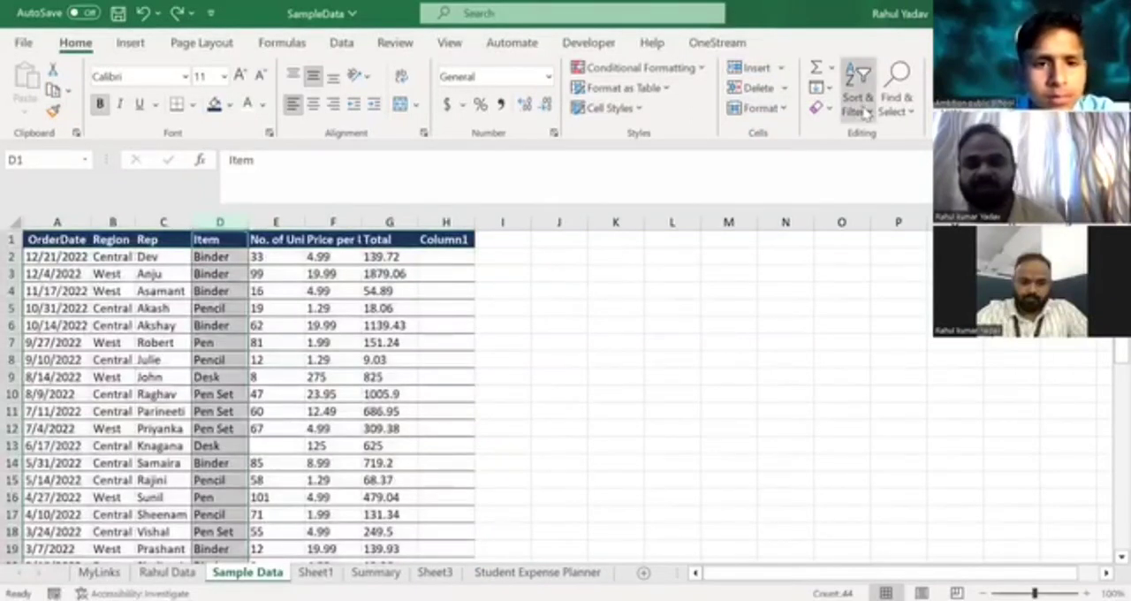
pyautogui.click(865, 113)
pyautogui.click(885, 167)
pyautogui.click(504, 399)
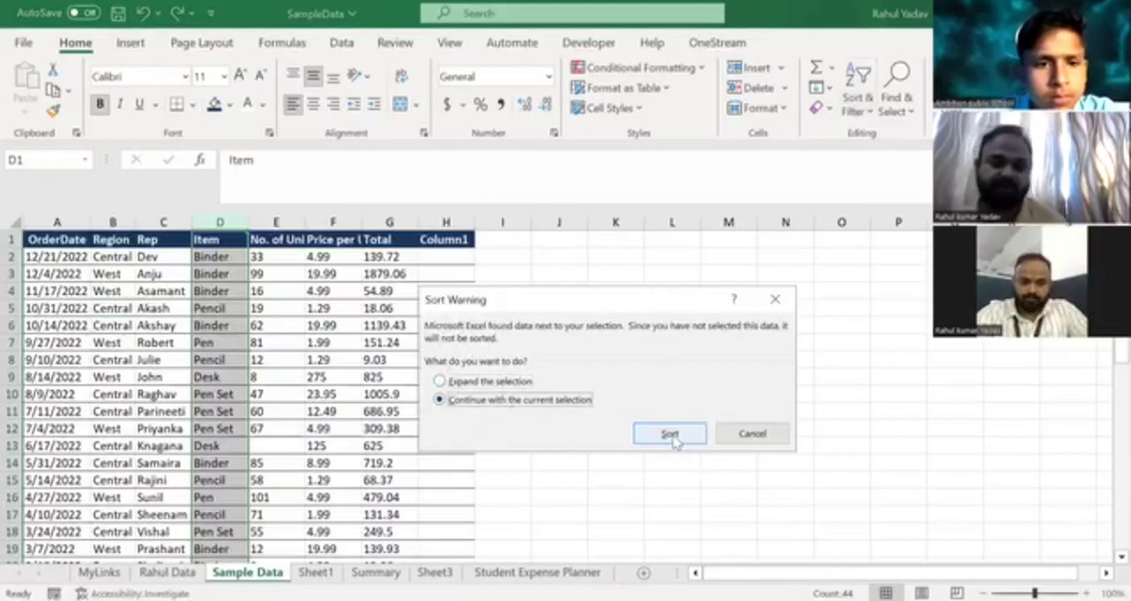
pyautogui.click(670, 432)
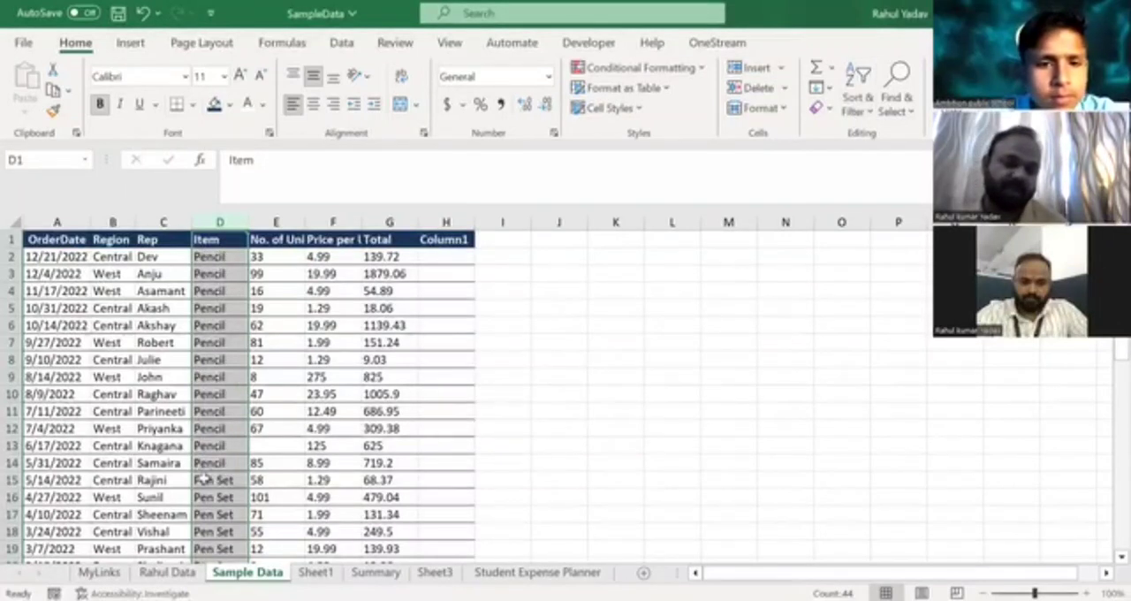
# Review the order of the sorted entries down the Item column and return to the header row.
pyautogui.click(216, 514)
pyautogui.press('Down')
pyautogui.press('Down')
pyautogui.press('Down')
pyautogui.press('Down')
pyautogui.press('Down')
pyautogui.press('Down')
pyautogui.press('Down')
pyautogui.press('Down')
pyautogui.press('Down')
pyautogui.press('Down')
pyautogui.press('Down')
pyautogui.press('Down')
pyautogui.press('Down')
pyautogui.press('Down')
pyautogui.press('Down')
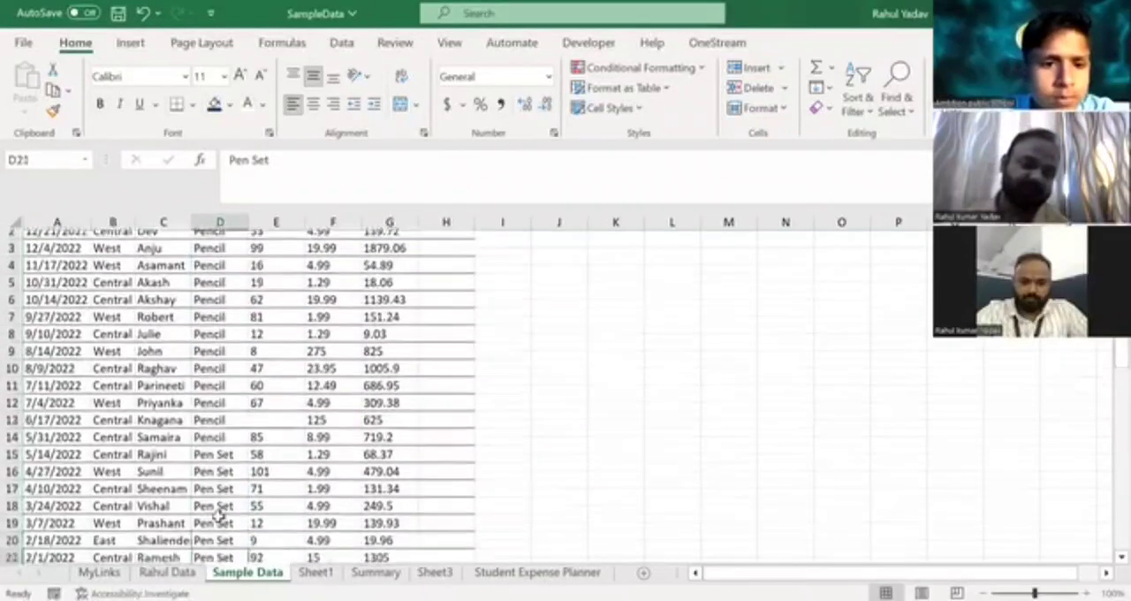
pyautogui.press('Down')
pyautogui.press('Down')
pyautogui.press('Down')
pyautogui.press('Down')
pyautogui.press('Down')
pyautogui.press('Down')
pyautogui.press('Down')
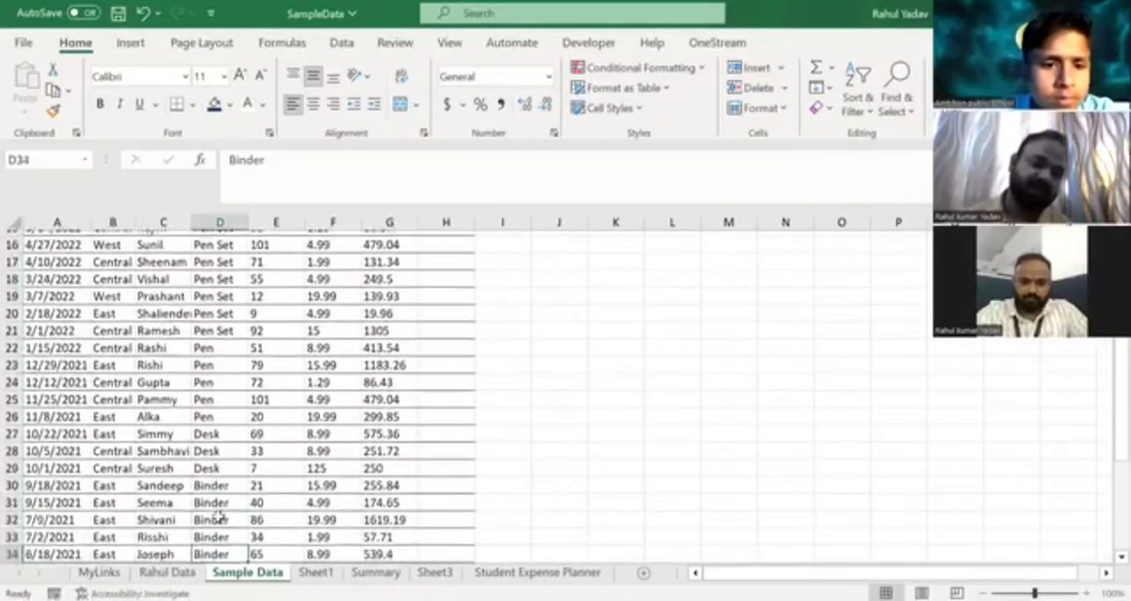
pyautogui.hotkey('ctrl', 'Up')
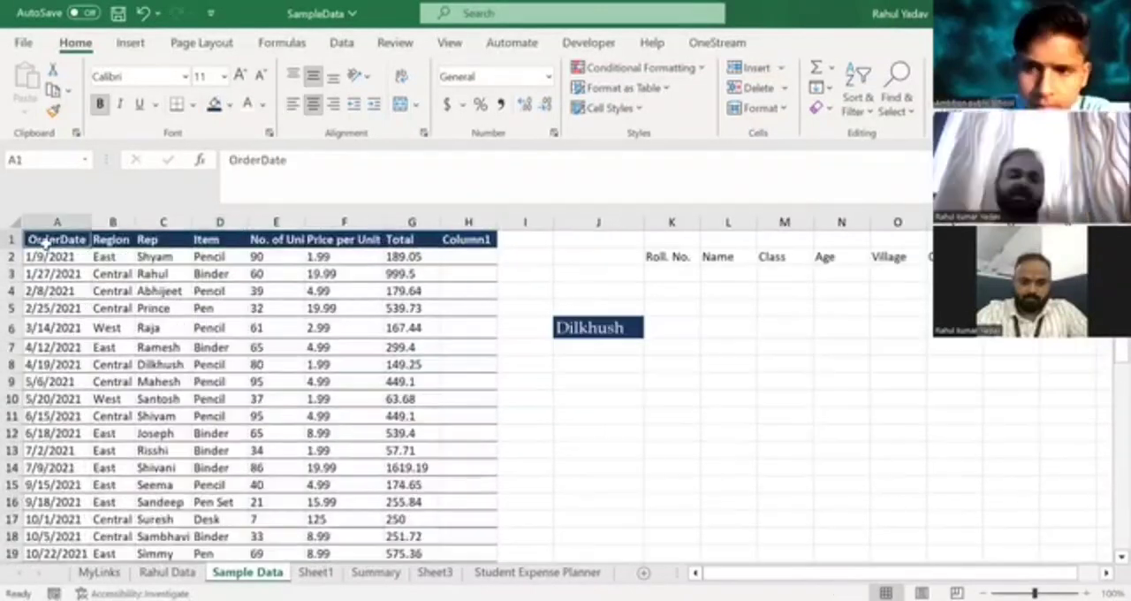
# Undo the oldest-to-newest sort of the whole table and return to the first order date.
pyautogui.click(48, 224)
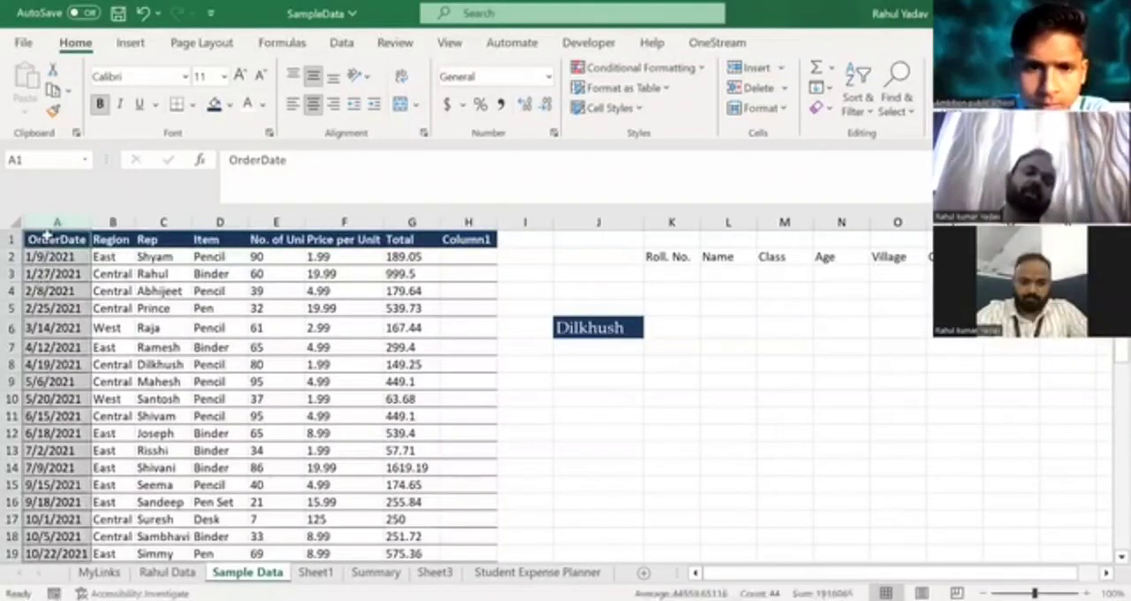
pyautogui.hotkey('ctrl', 'z')
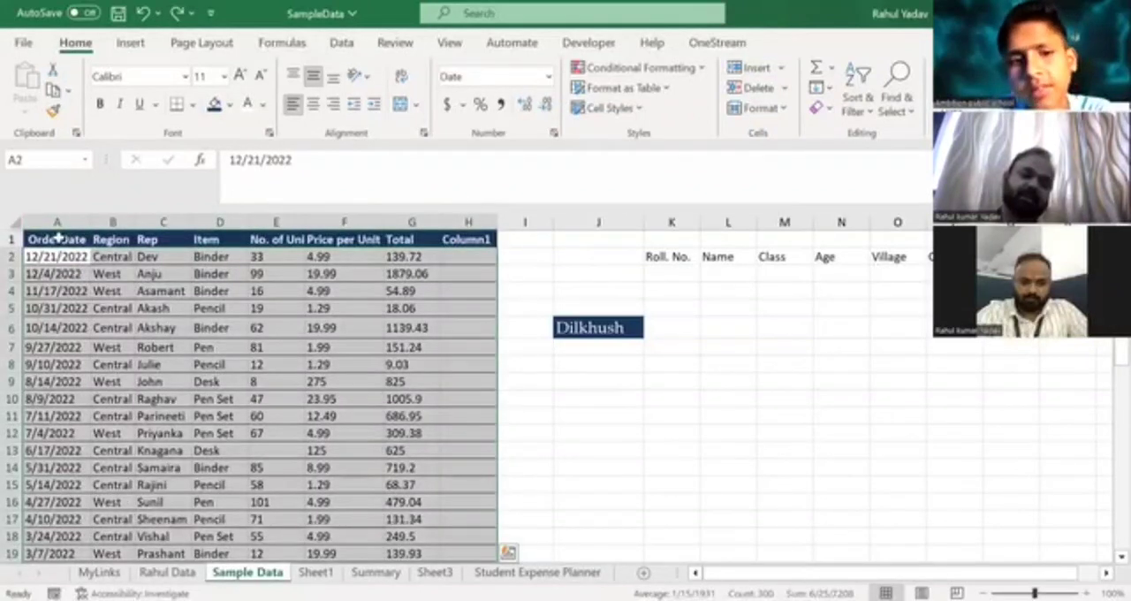
pyautogui.click(57, 237)
pyautogui.click(58, 237)
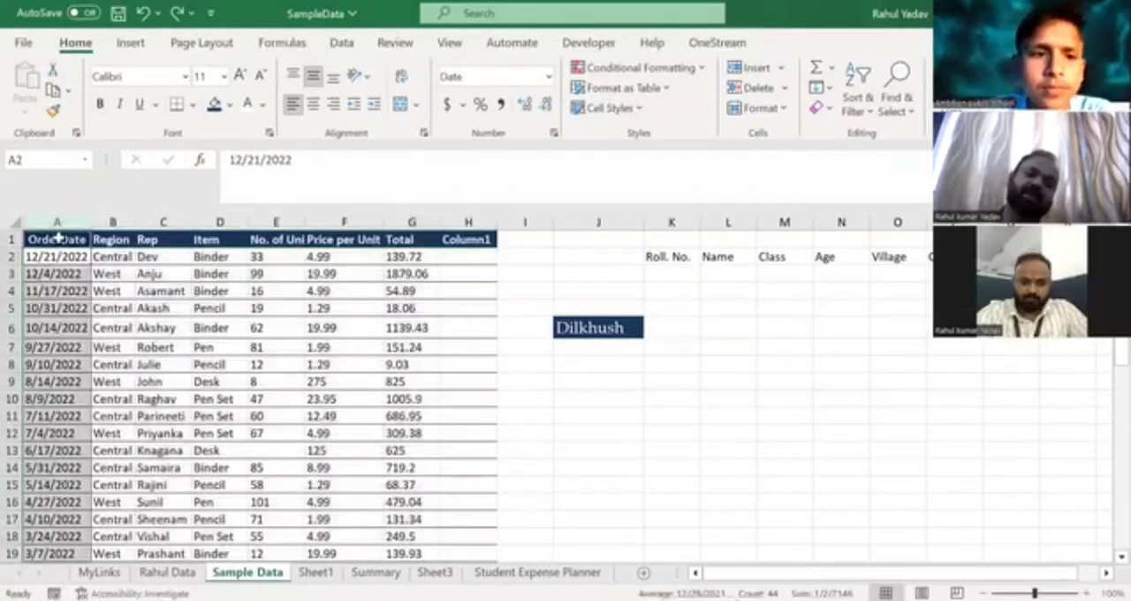
pyautogui.press('Right')
pyautogui.press('Left')
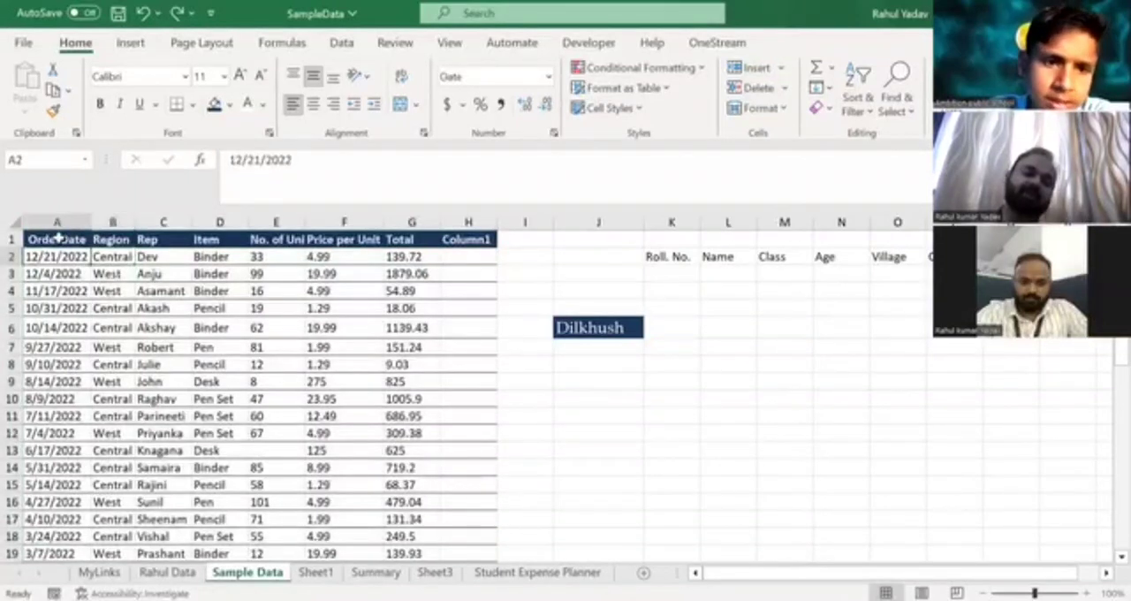
# Sort only the OrderDate column from oldest to newest, continuing with the current selection.
pyautogui.click(58, 237)
pyautogui.click(57, 237)
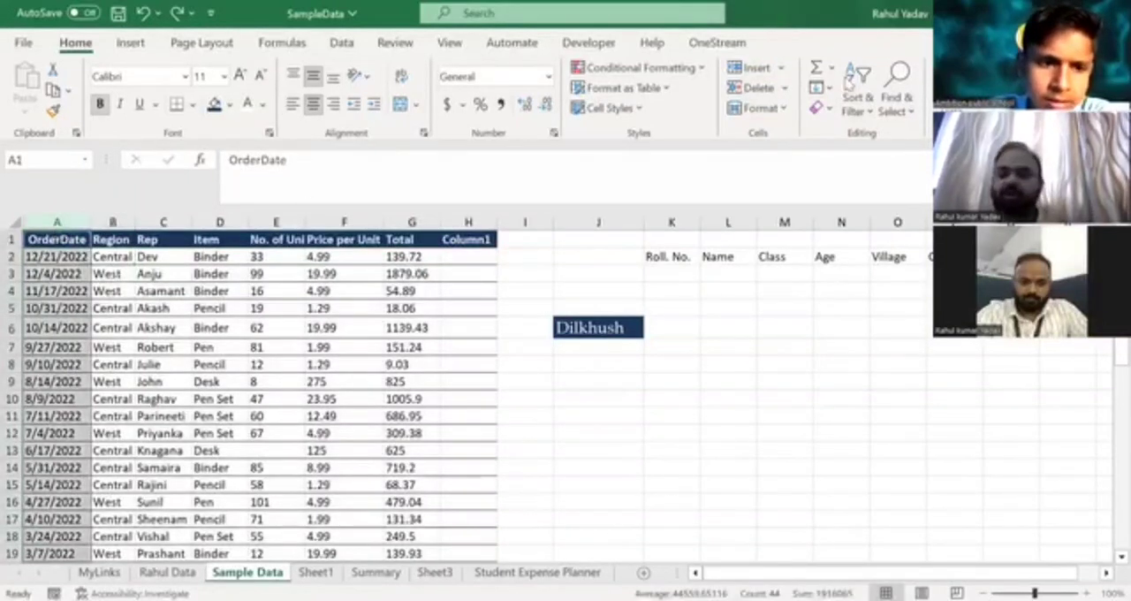
pyautogui.click(861, 111)
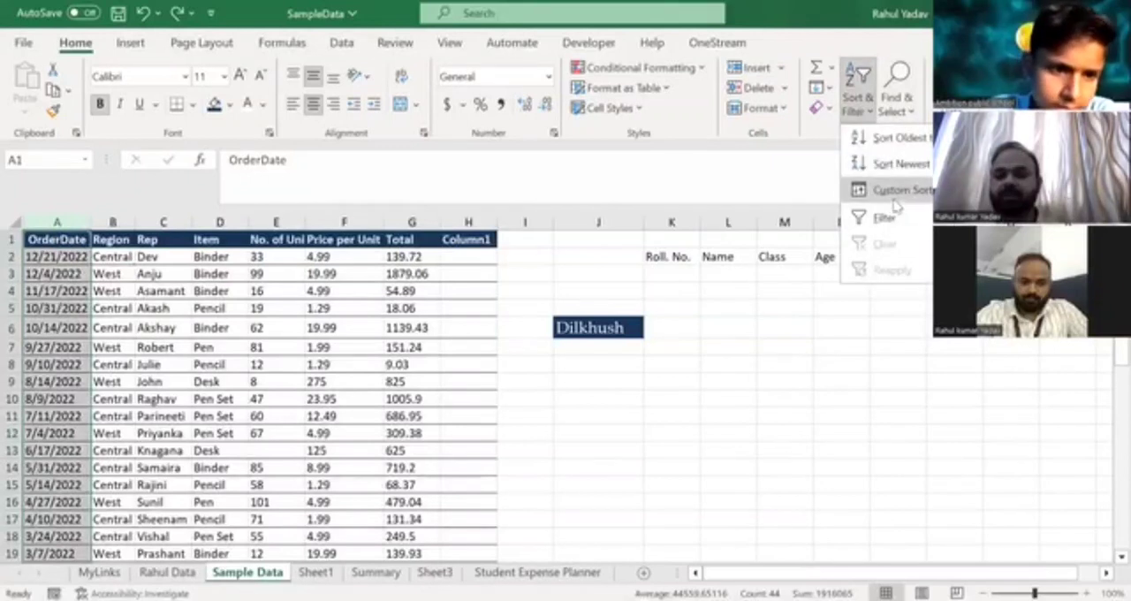
pyautogui.click(885, 142)
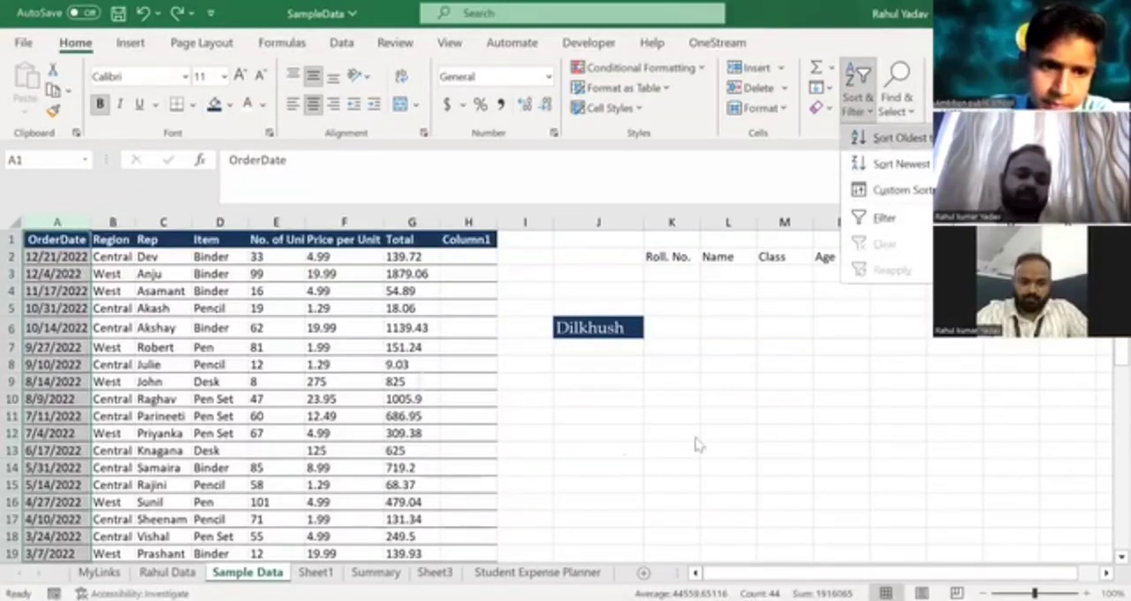
pyautogui.click(543, 400)
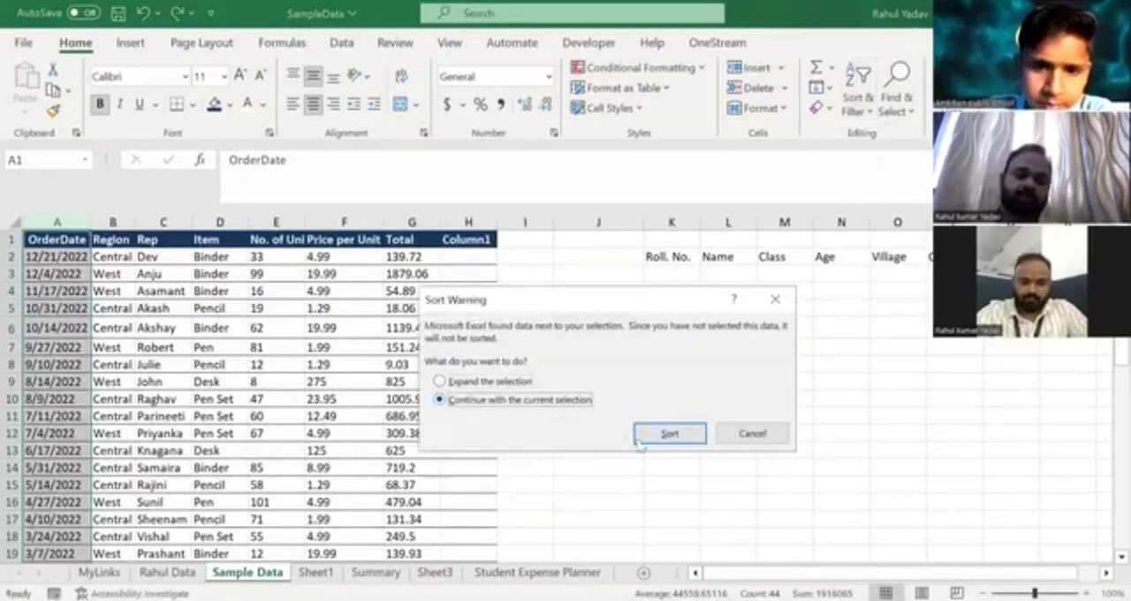
pyautogui.click(669, 434)
# Check the first sorted dates against the neighbouring Region entry, undo the date sort and go over the first record's cells.
pyautogui.click(40, 273)
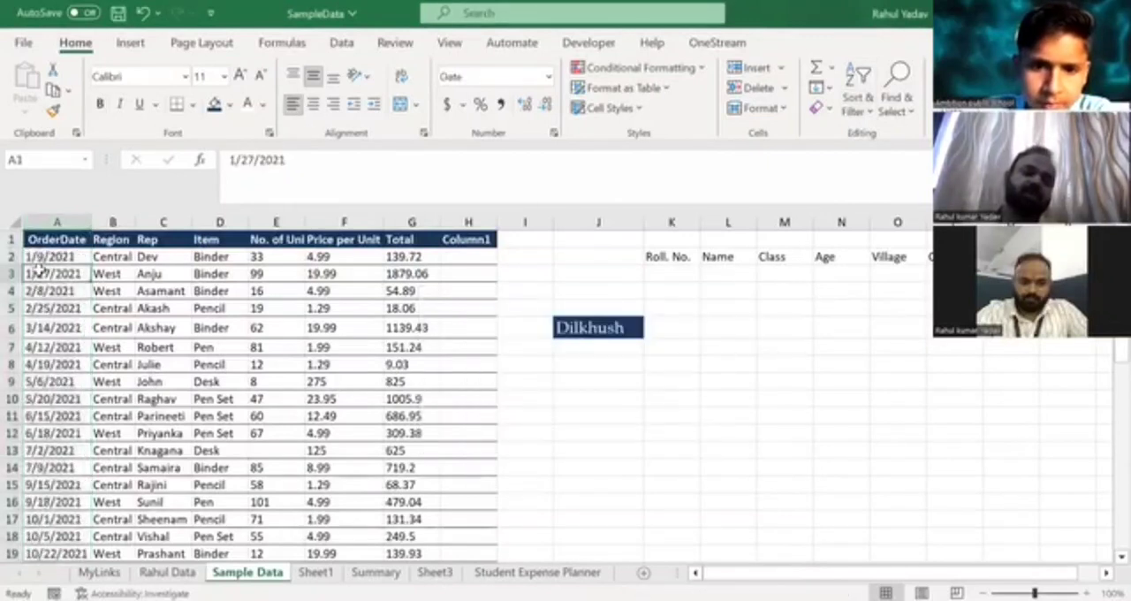
pyautogui.click(118, 256)
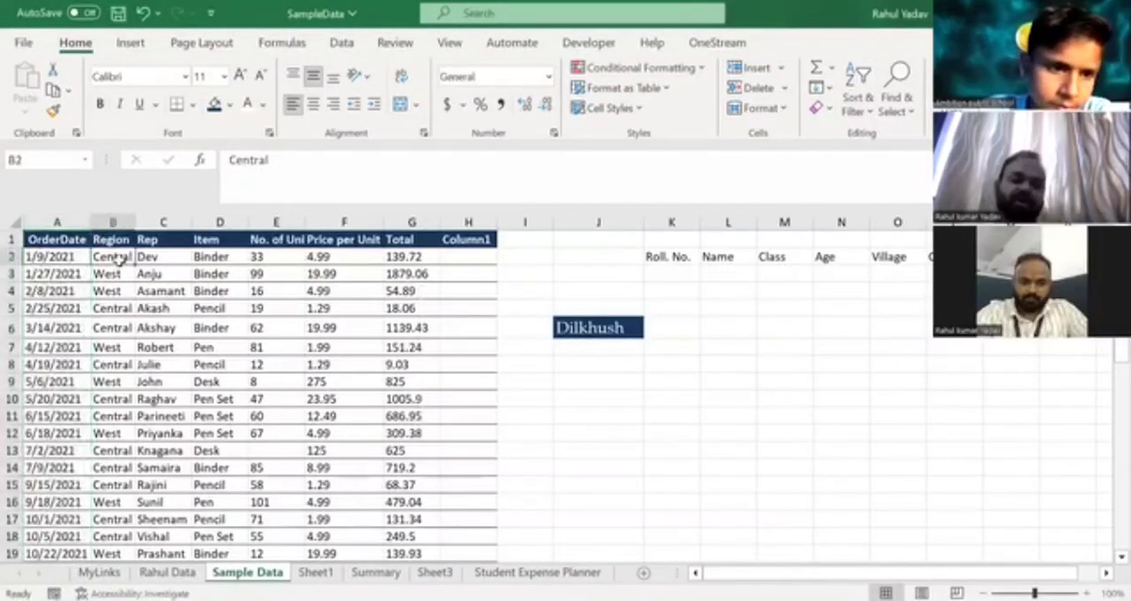
pyautogui.click(46, 256)
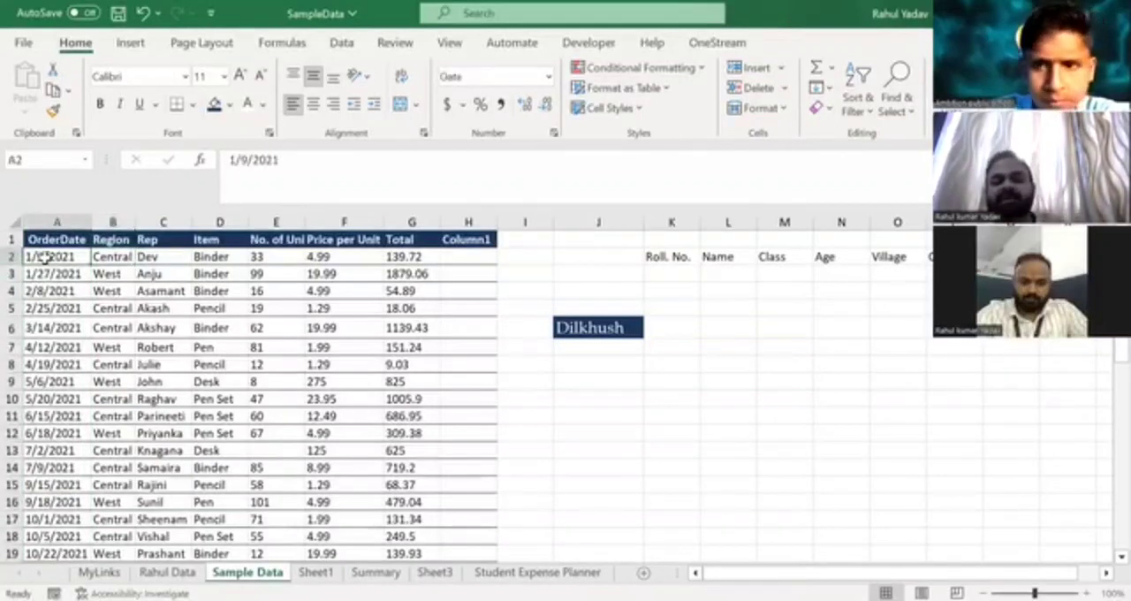
pyautogui.hotkey('ctrl', 'z')
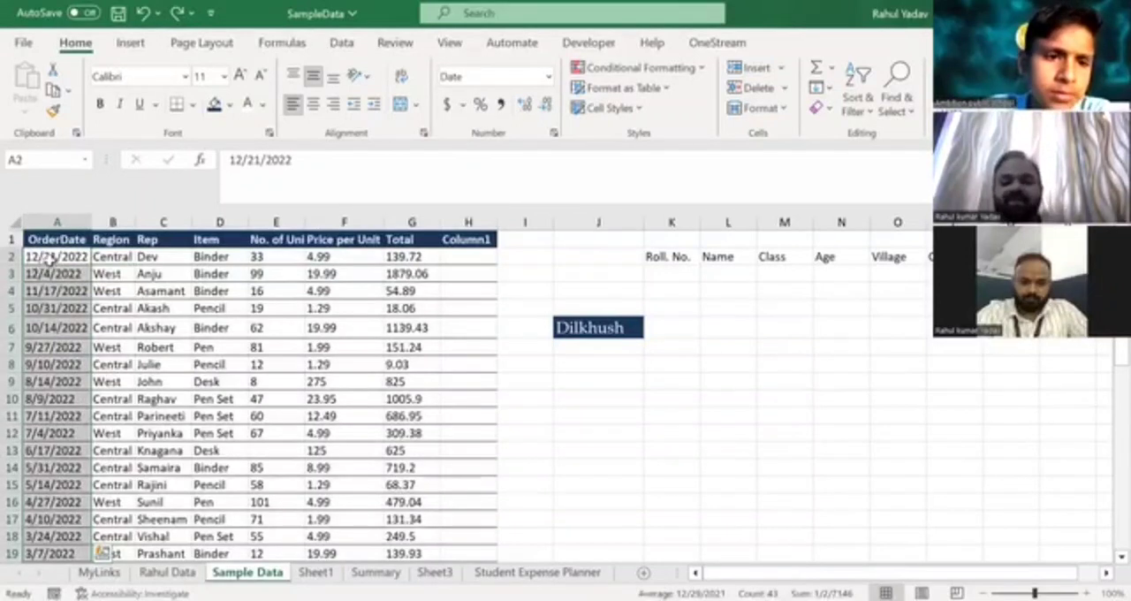
pyautogui.click(143, 256)
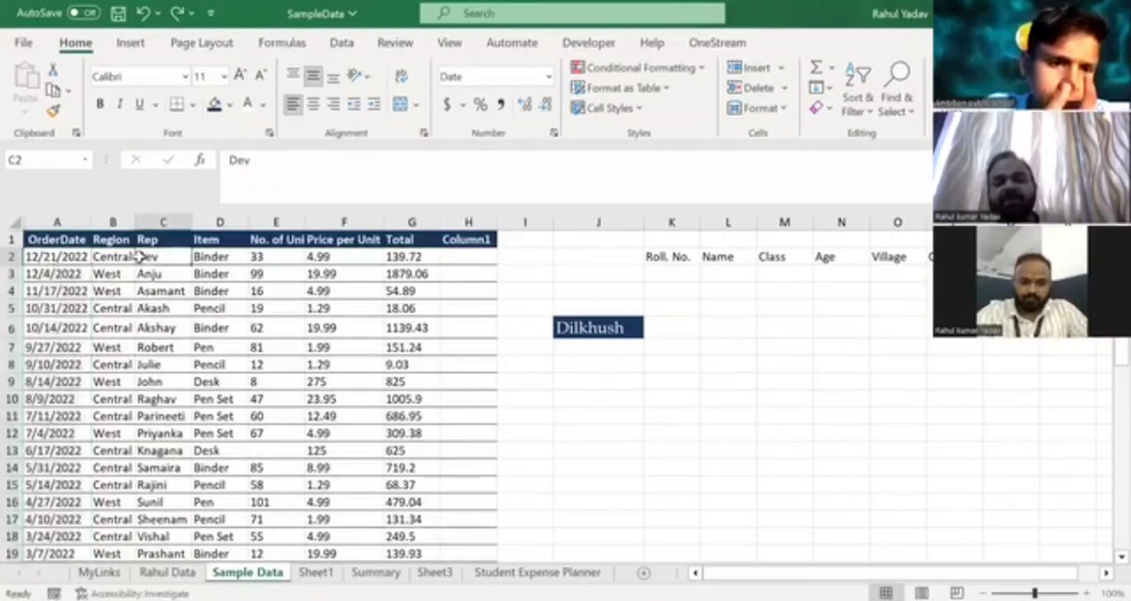
pyautogui.click(332, 256)
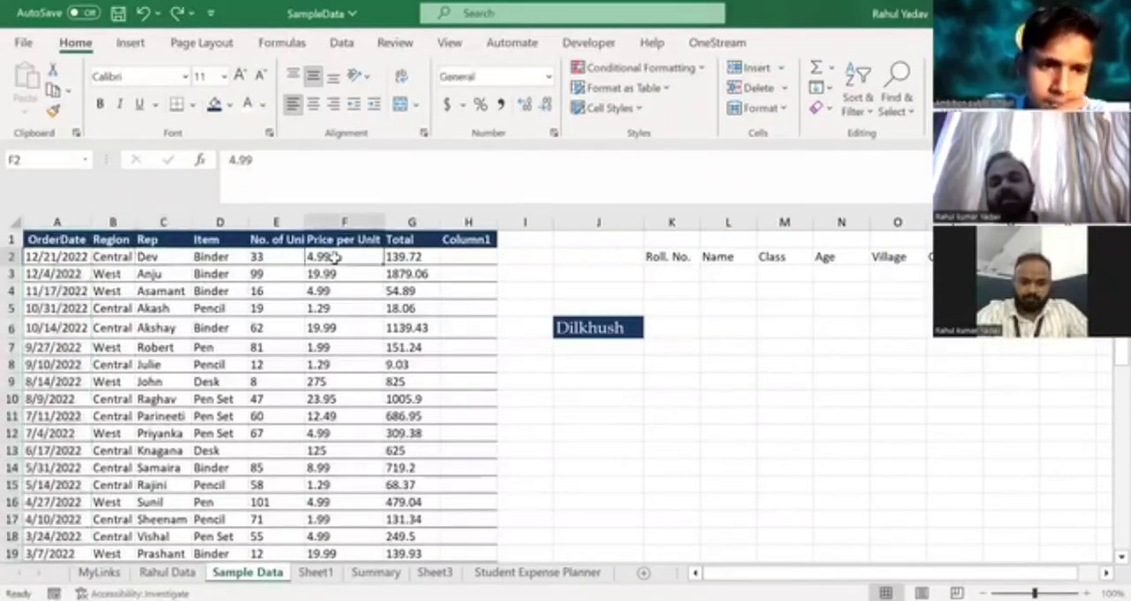
pyautogui.click(256, 256)
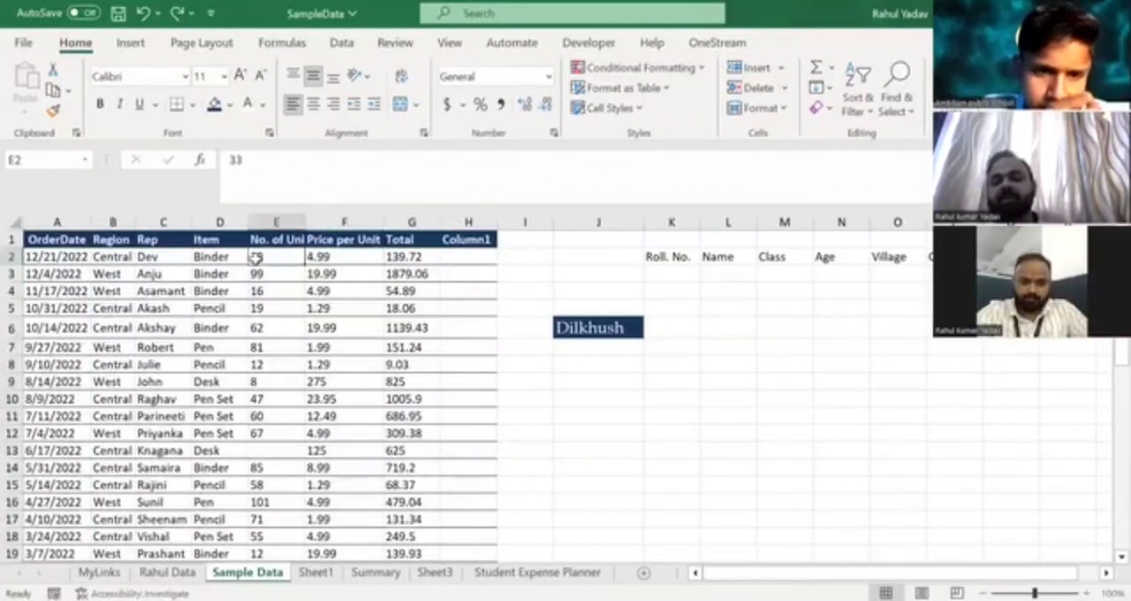
pyautogui.click(340, 256)
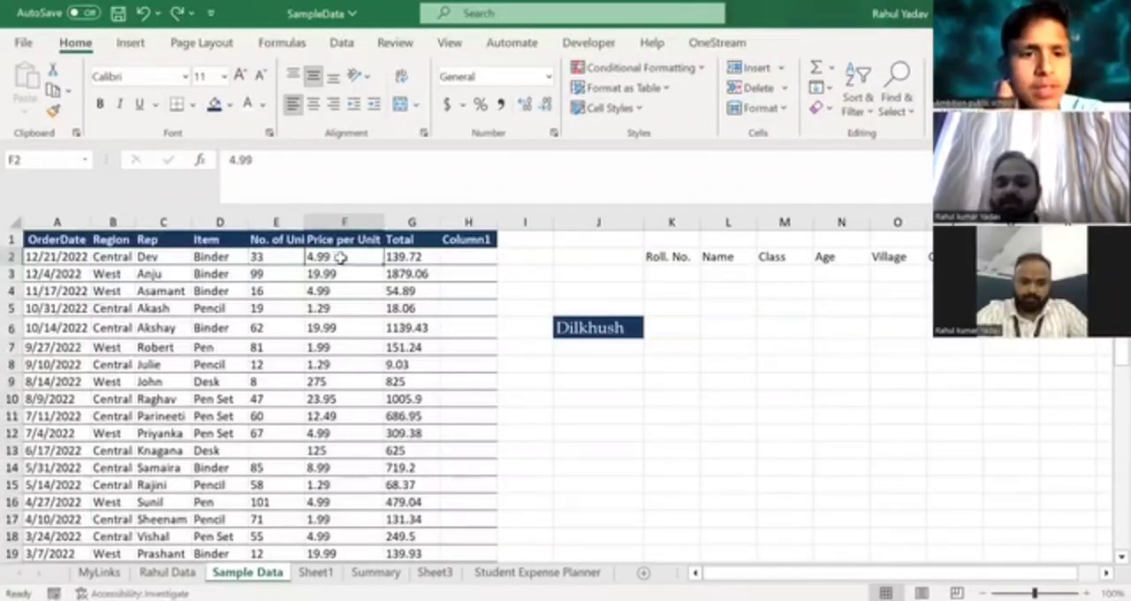
# Sort the OrderDate column alone from oldest to newest again, leaving the adjacent columns out of the sort.
pyautogui.click(45, 221)
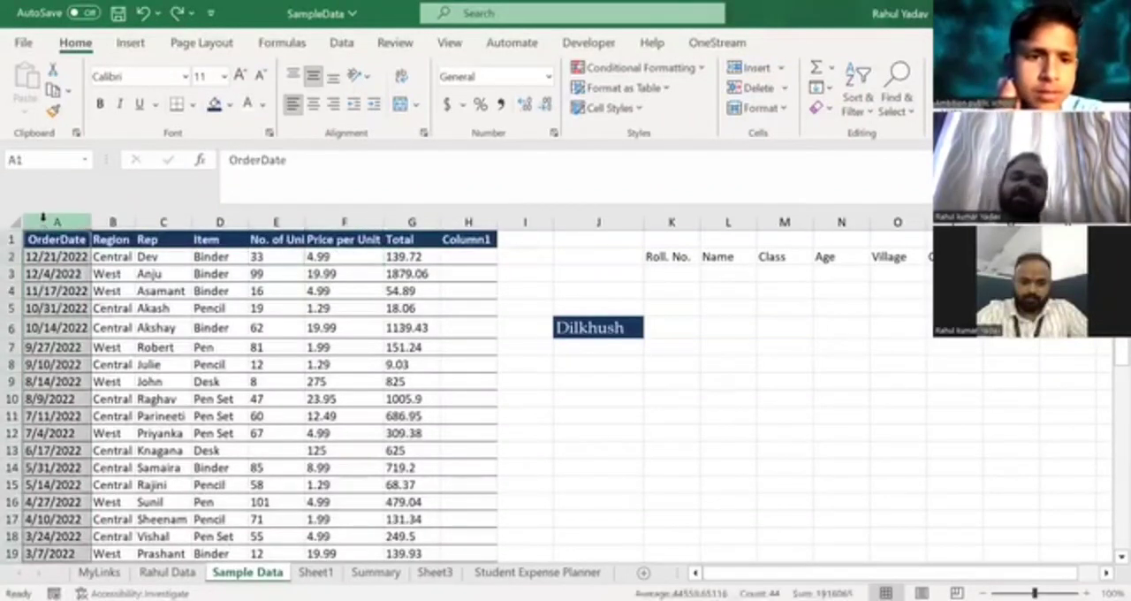
pyautogui.click(863, 118)
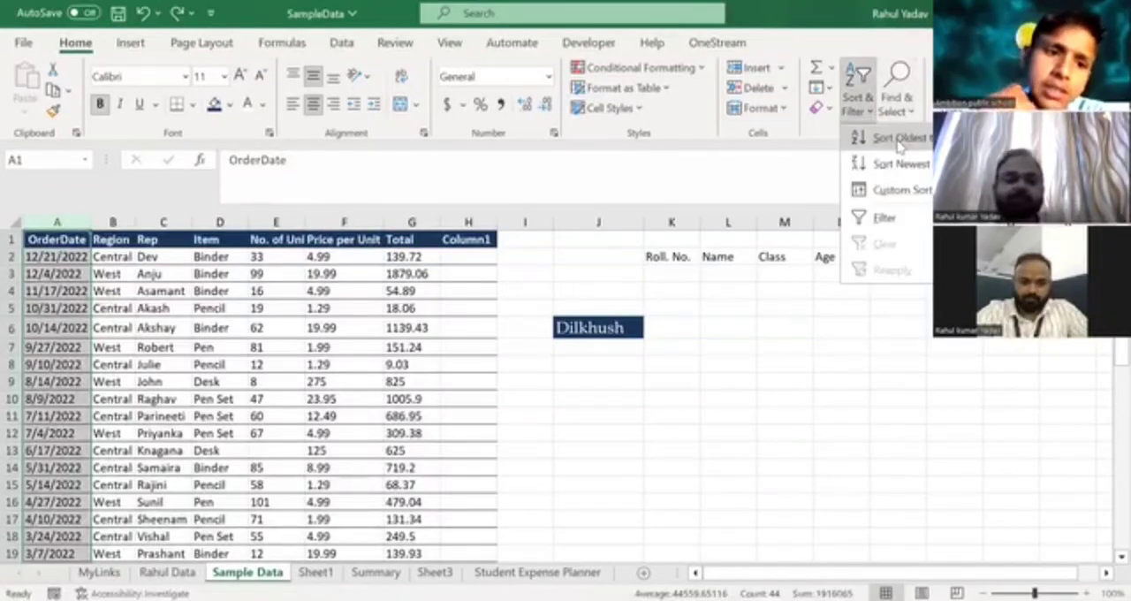
pyautogui.click(899, 141)
pyautogui.click(576, 399)
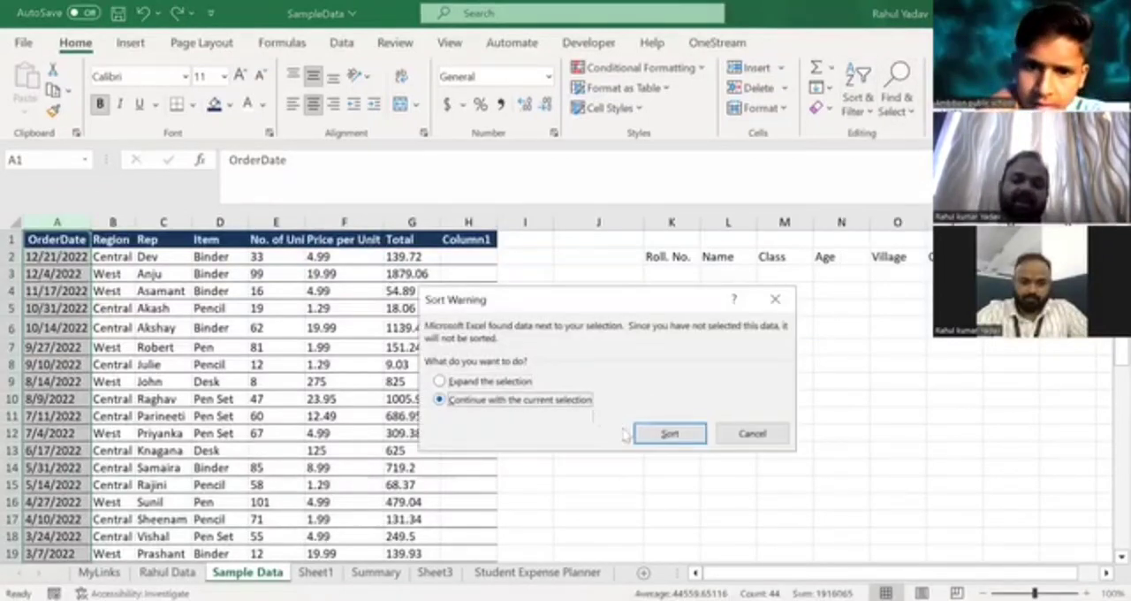
pyautogui.click(668, 433)
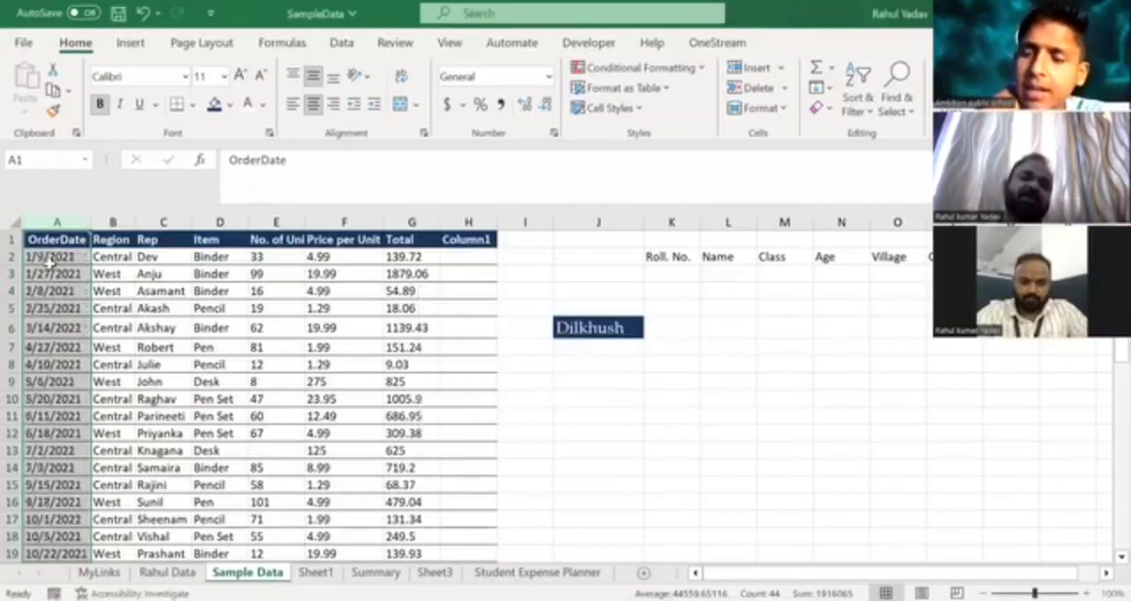
# Compare the first sorted order date with its Region entry and undo the OrderDate sort.
pyautogui.click(50, 258)
pyautogui.click(115, 256)
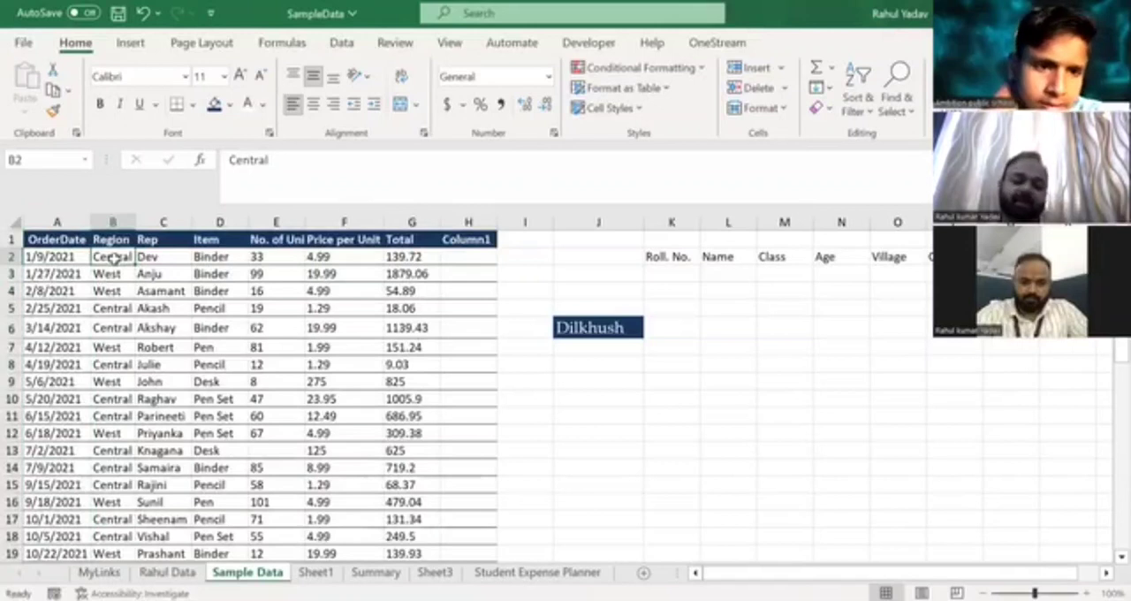
pyautogui.hotkey('ctrl', 'z')
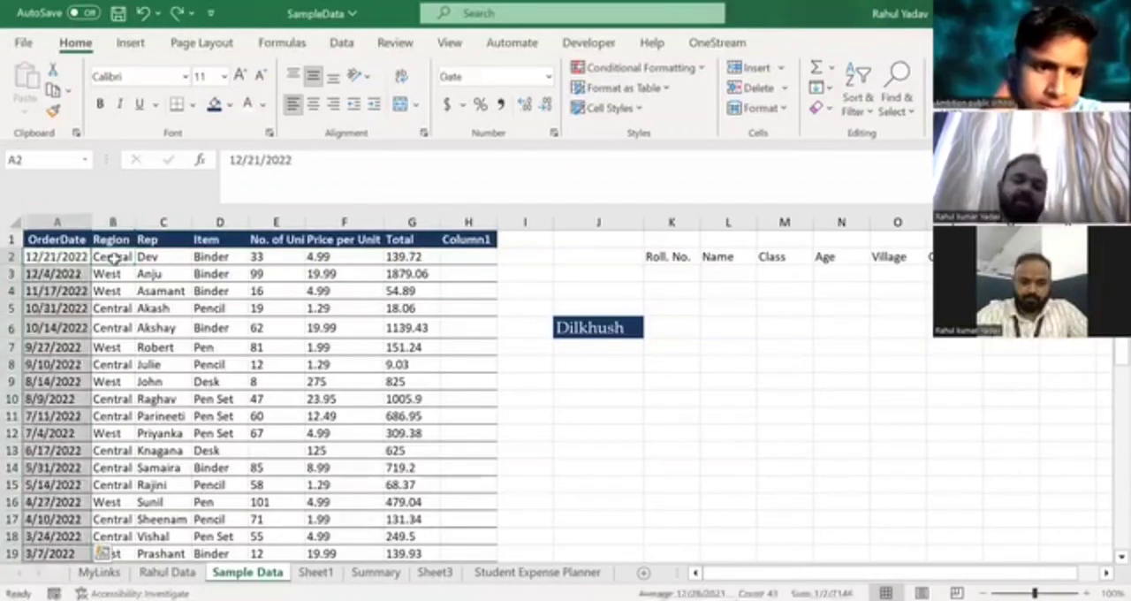
# Examine how the first record's order date lines up with its Region and Rep entries.
pyautogui.click(37, 256)
pyautogui.click(111, 257)
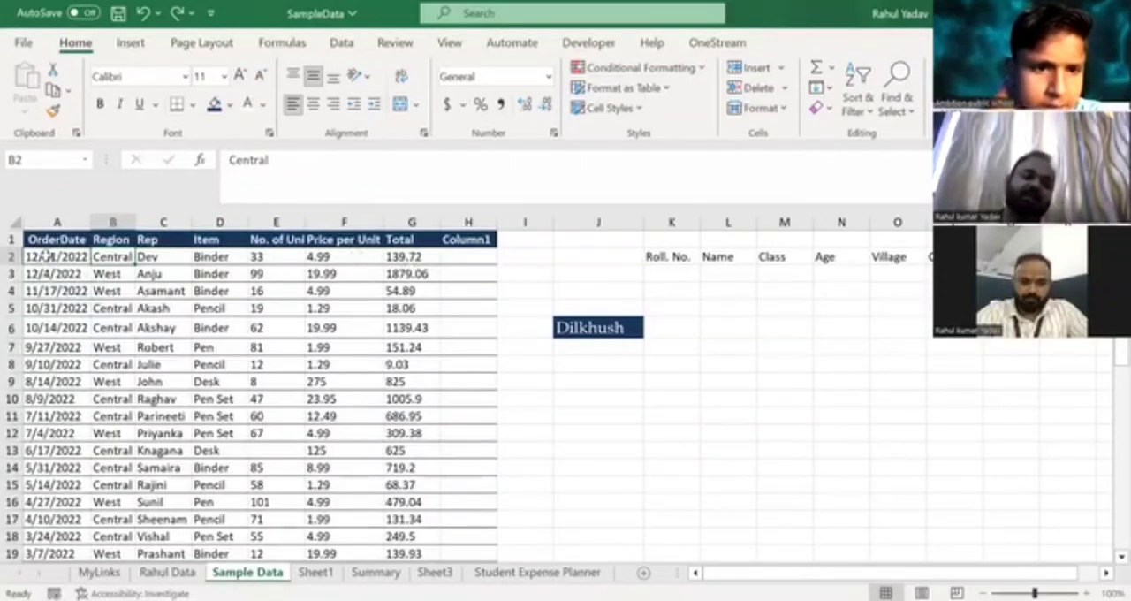
pyautogui.click(44, 255)
pyautogui.press('Right')
pyautogui.press('Right')
pyautogui.press('Right')
pyautogui.press('Right')
pyautogui.press('Right')
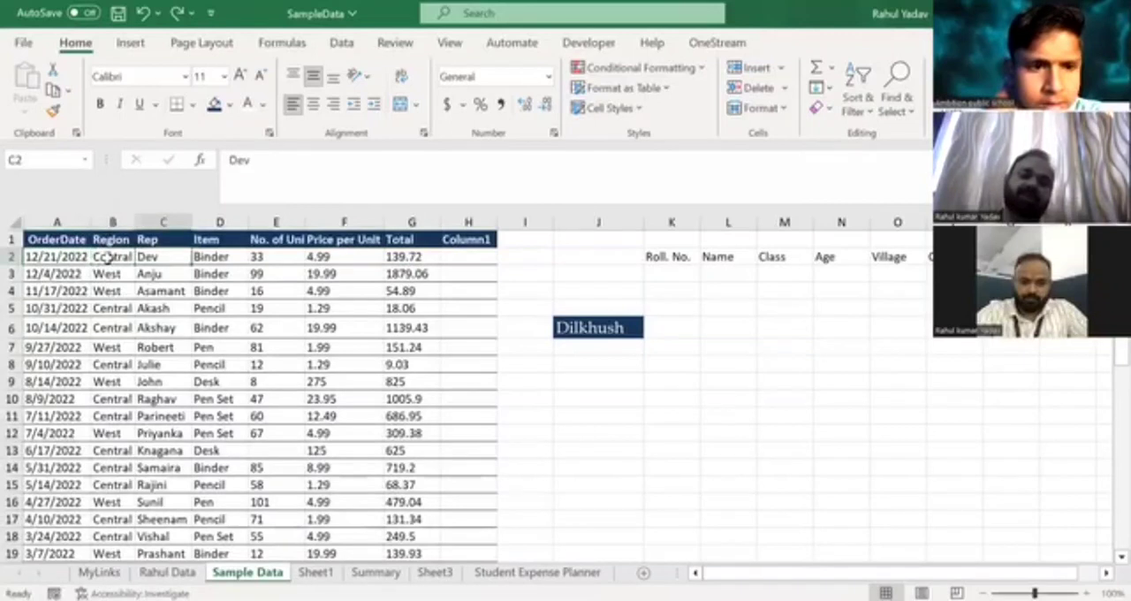
pyautogui.press('Left')
pyautogui.press('Left')
pyautogui.press('Left')
pyautogui.press('Left')
pyautogui.press('Left')
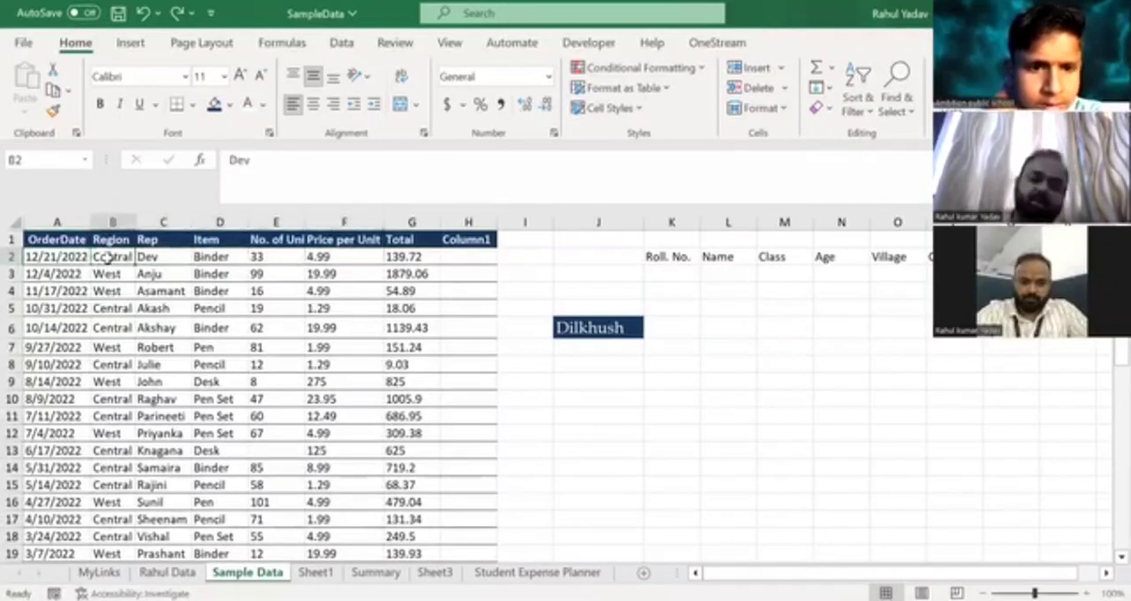
pyautogui.press('Right')
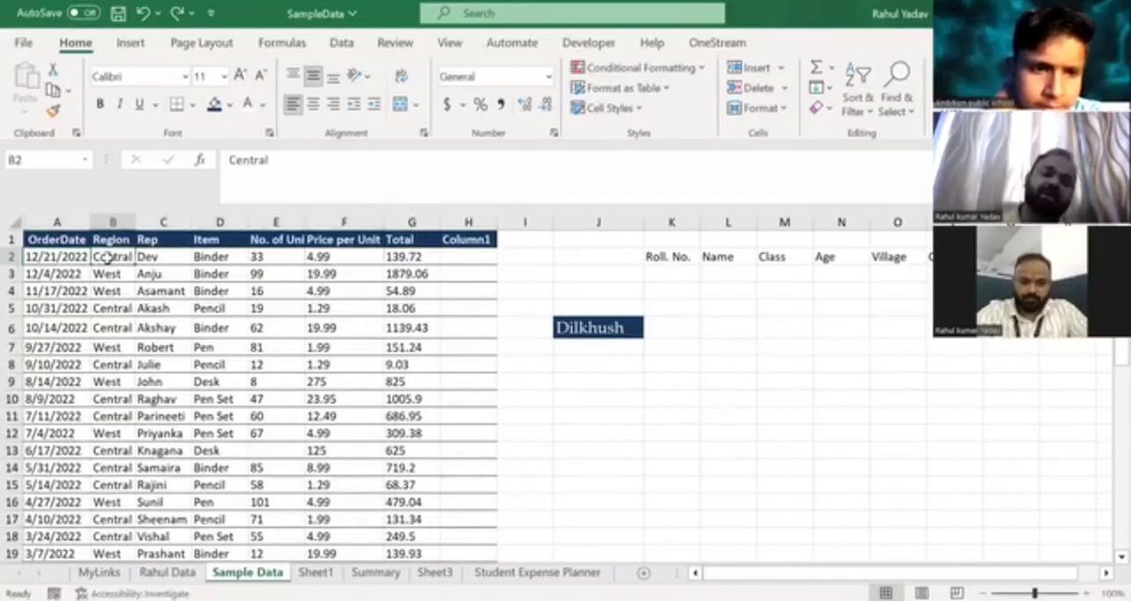
pyautogui.press('Left')
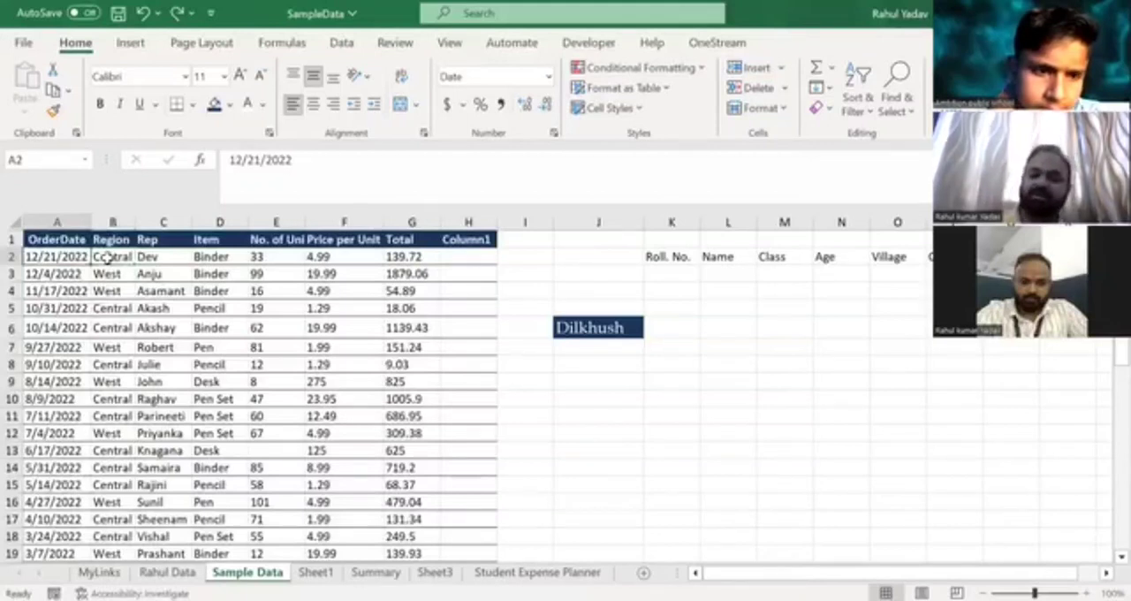
pyautogui.press('Up')
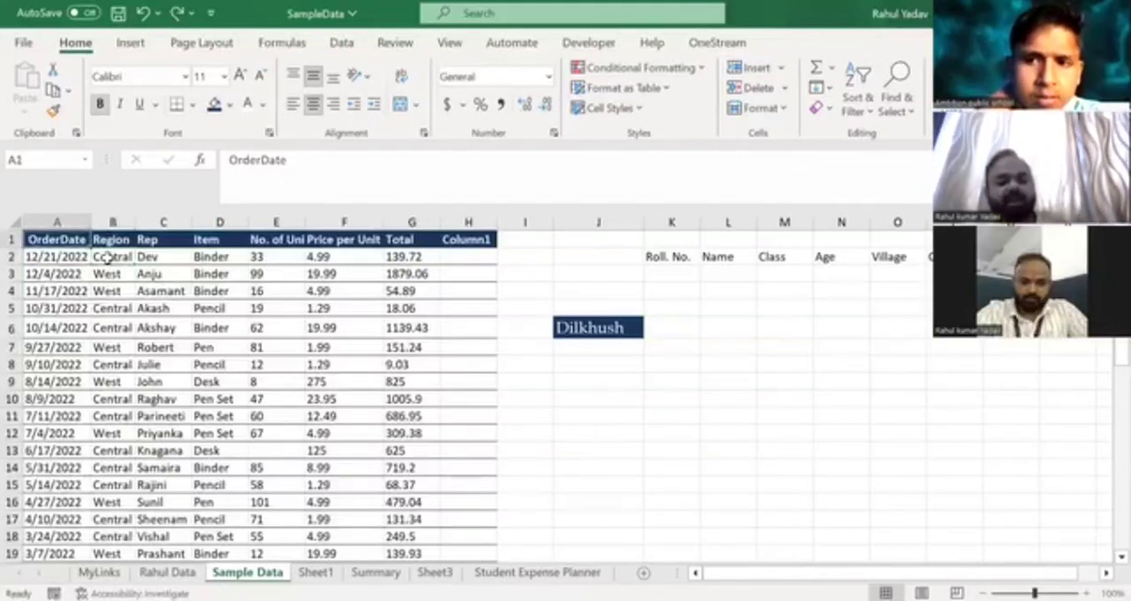
pyautogui.hotkey('shift', 'space')
pyautogui.press('Left')
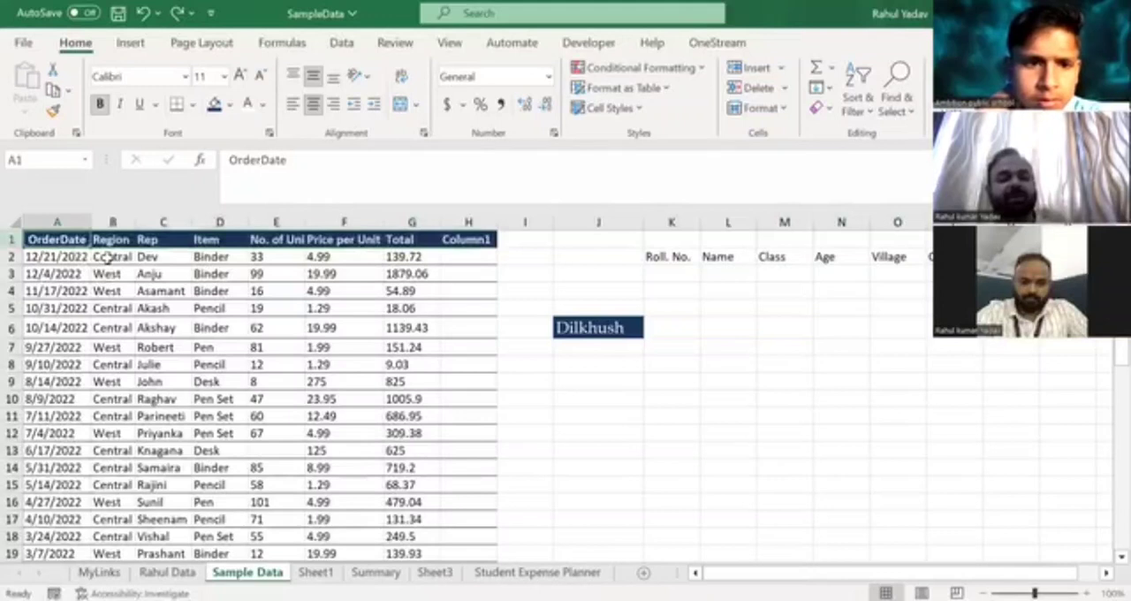
pyautogui.hotkey('ctrl', 'space')
pyautogui.hotkey('shift', 'Right')
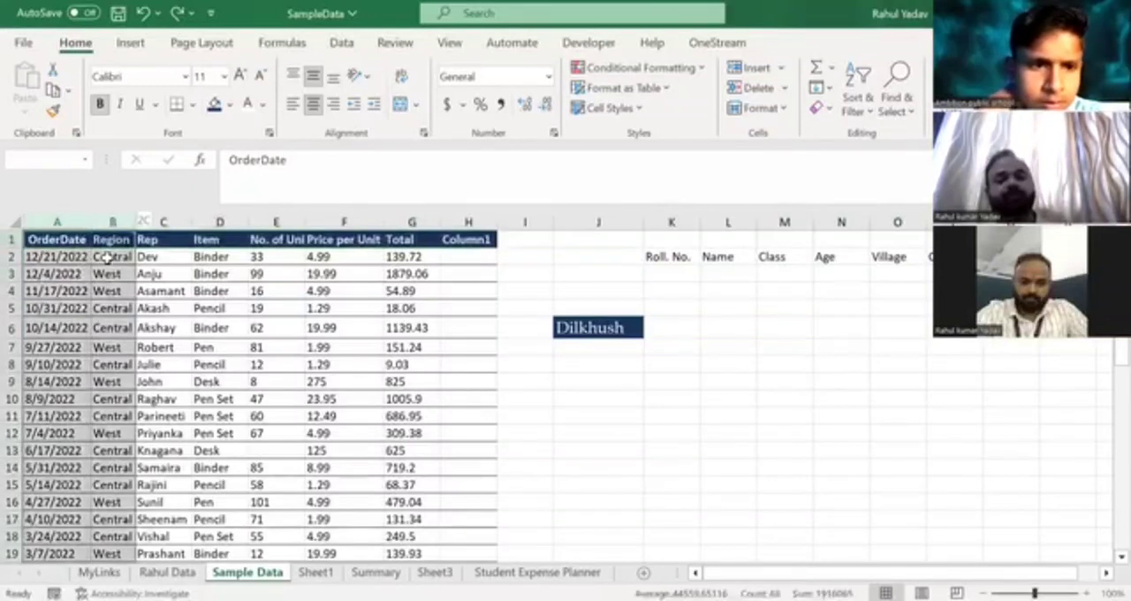
pyautogui.hotkey('ctrl', 'shift', 'Right')
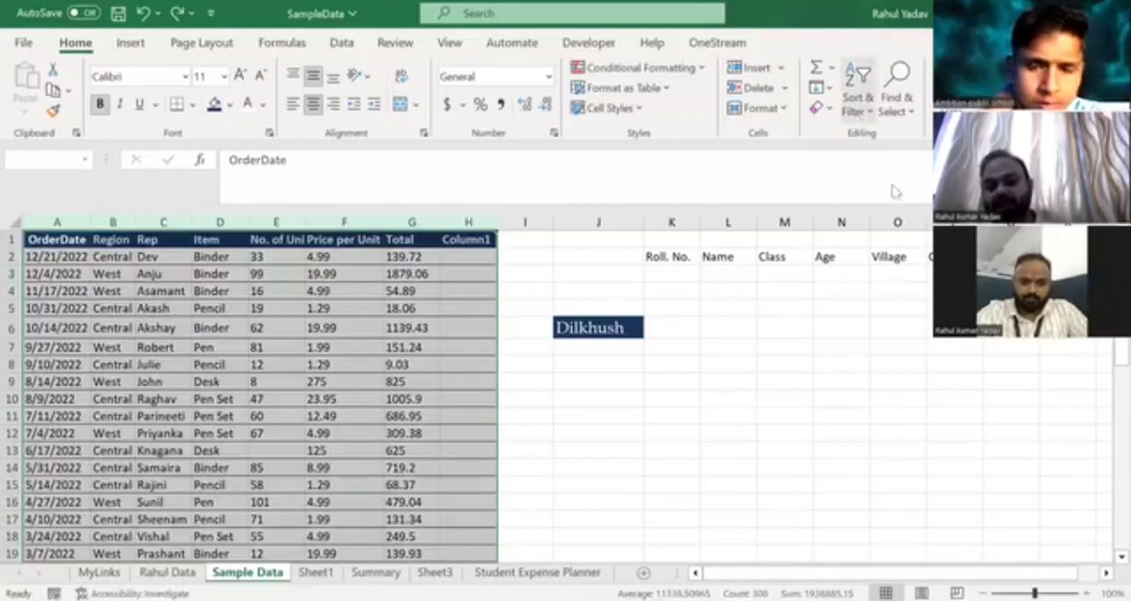
pyautogui.click(859, 119)
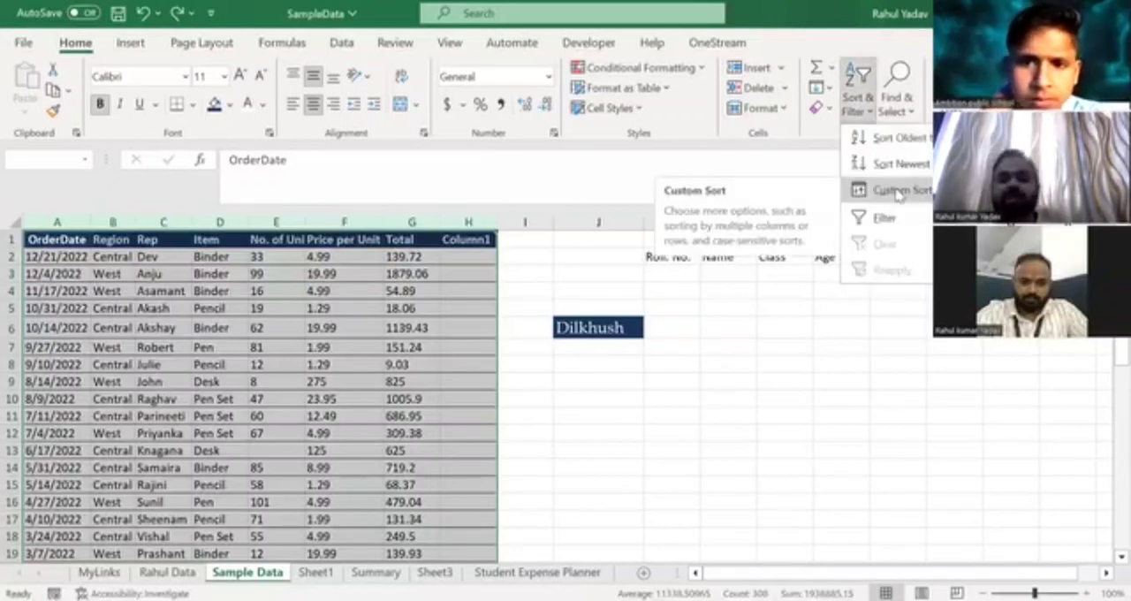
pyautogui.click(899, 192)
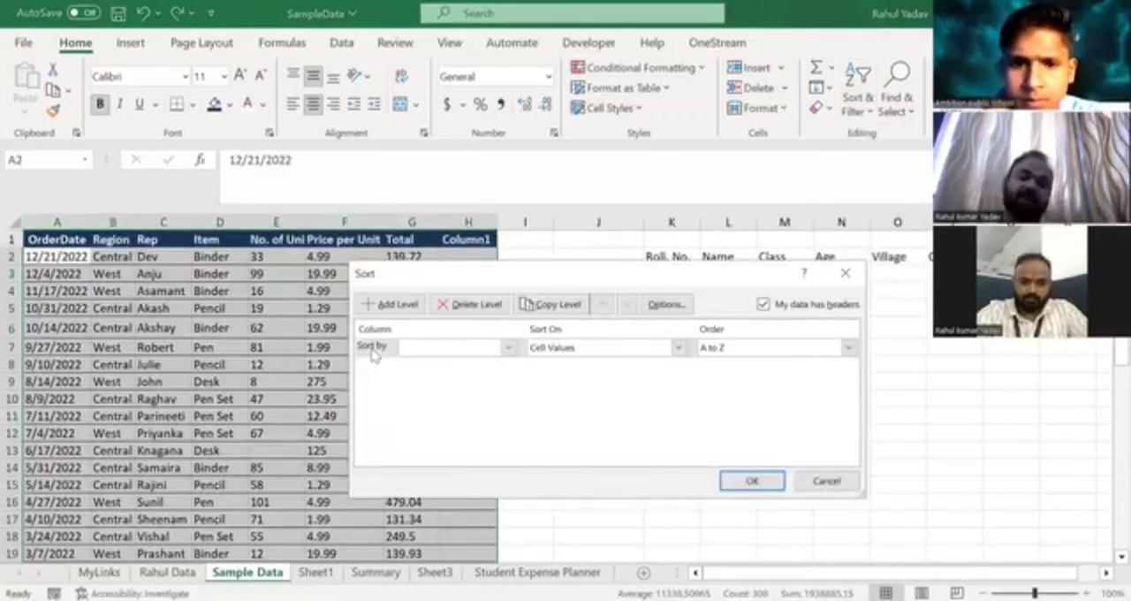
pyautogui.click(825, 481)
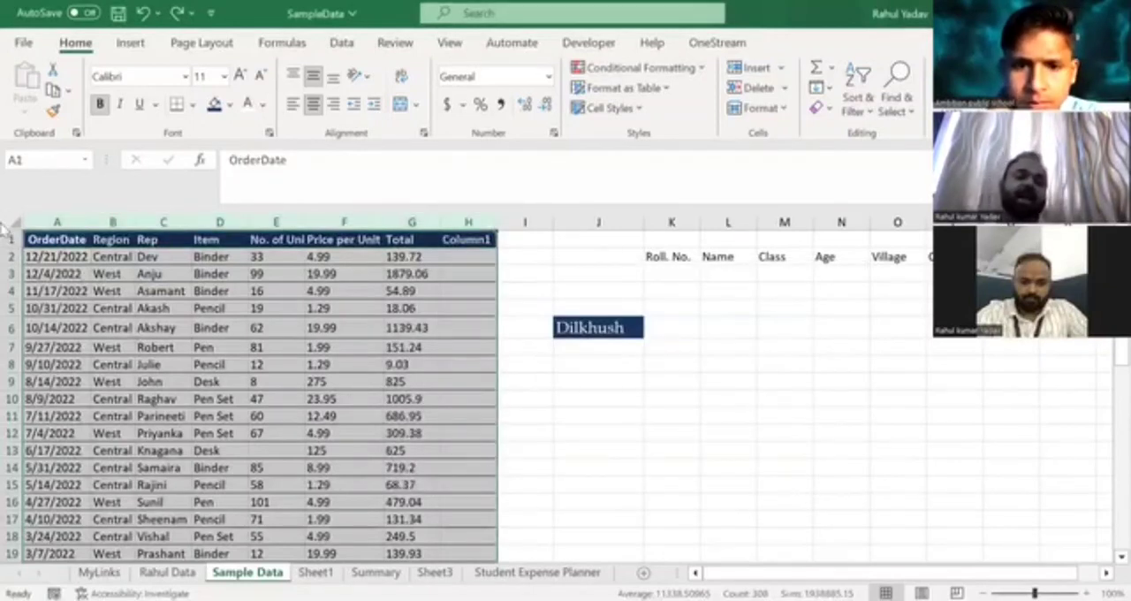
# Custom sort the whole table in columns A to H by OrderDate on cell values, from Oldest to Newest.
pyautogui.click(45, 222)
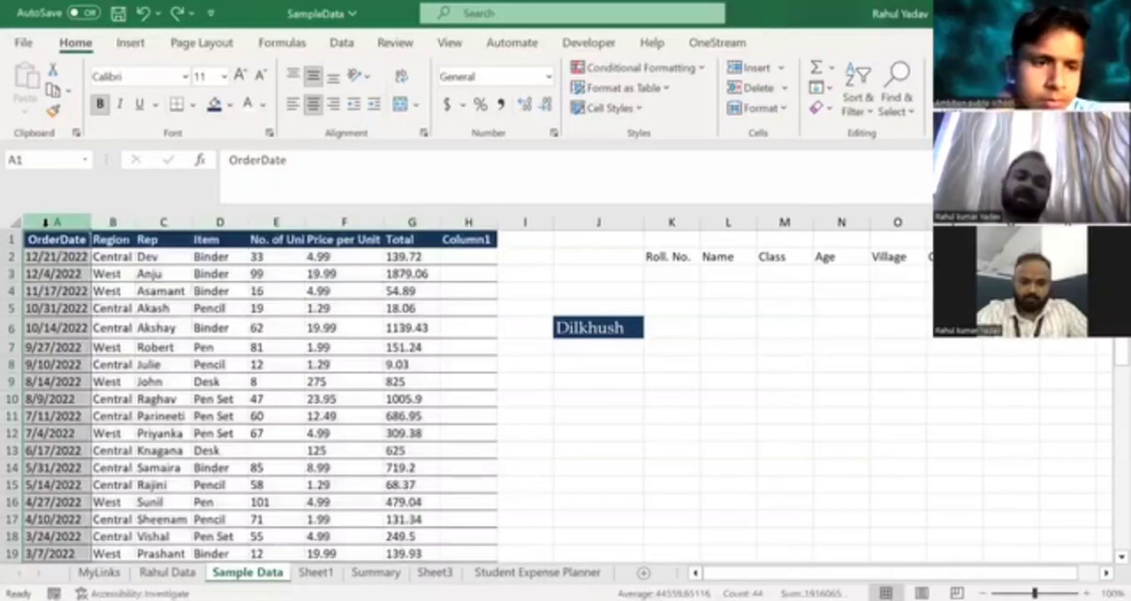
pyautogui.moveTo(45, 222); pyautogui.dragTo(132, 222)
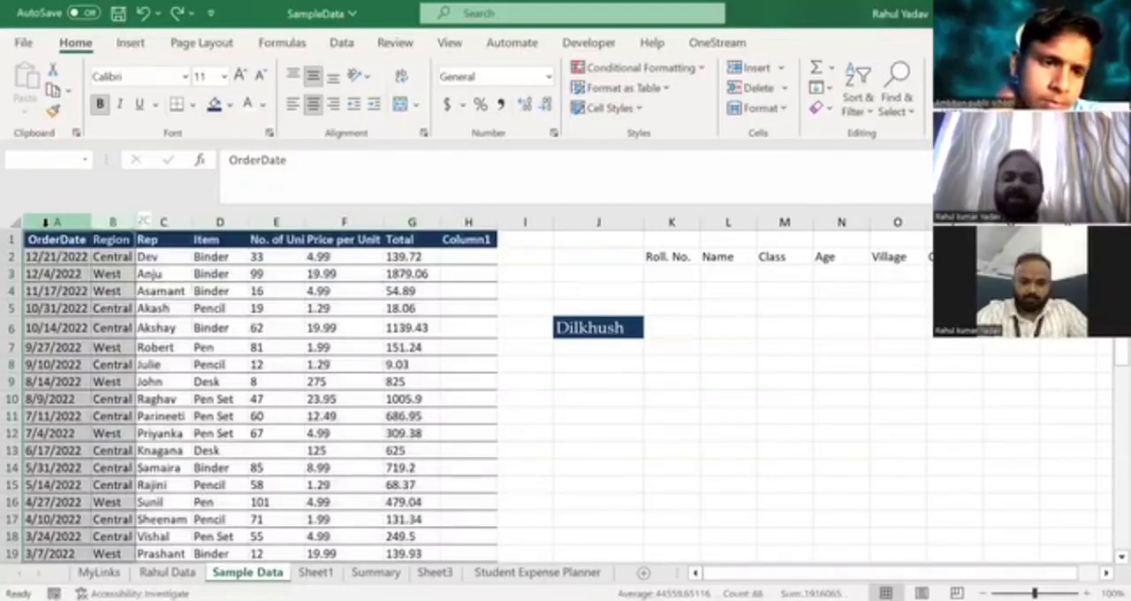
pyautogui.hotkey('ctrl', 'shift', 'Right')
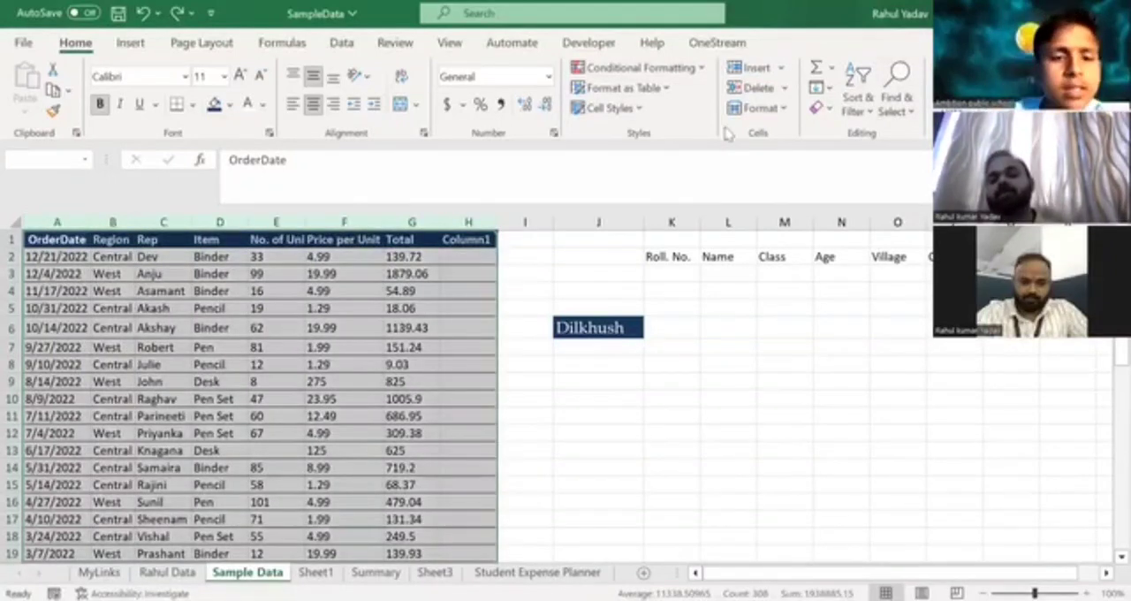
pyautogui.click(870, 113)
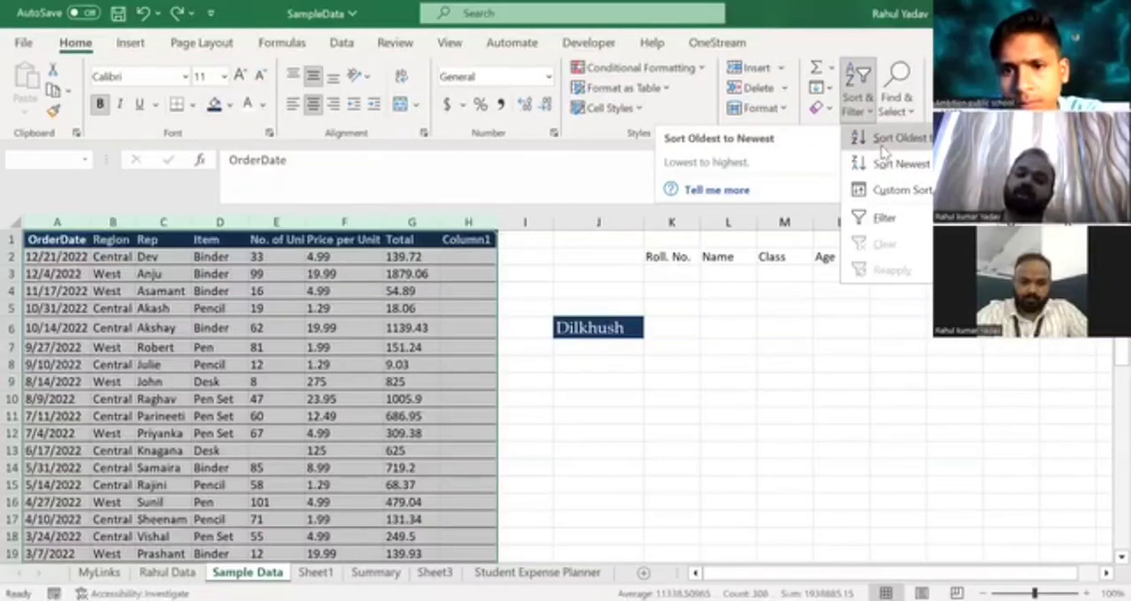
pyautogui.click(884, 190)
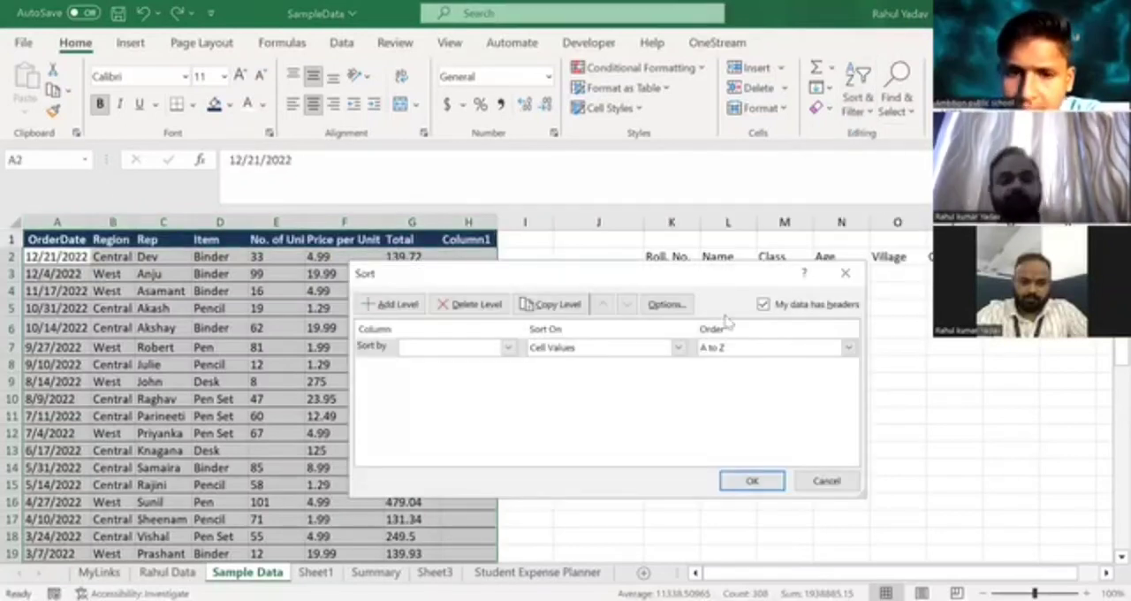
pyautogui.click(508, 348)
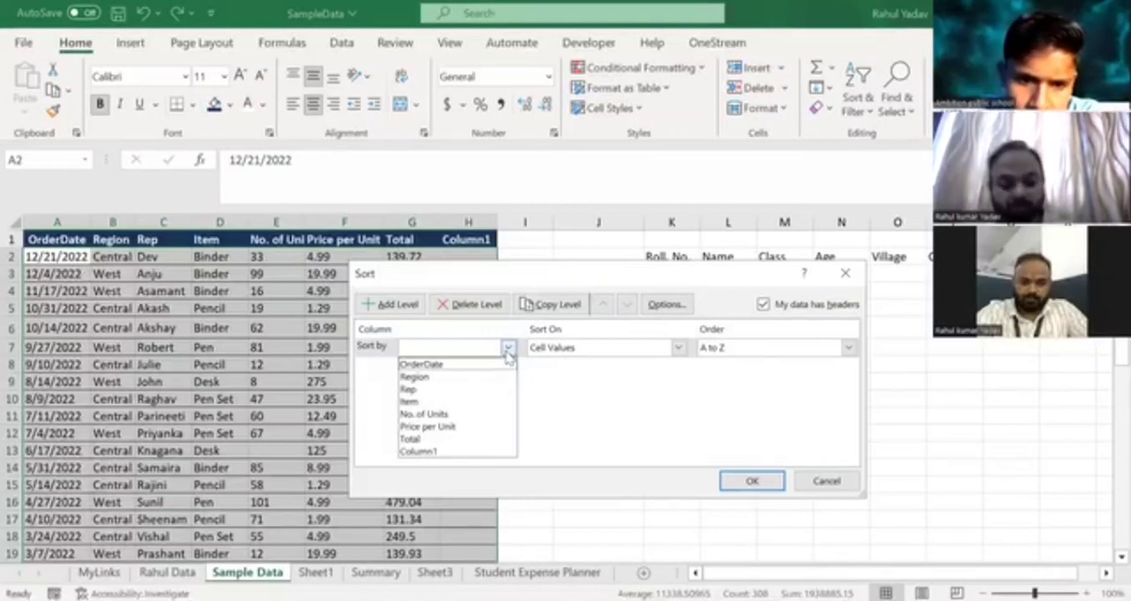
pyautogui.click(427, 369)
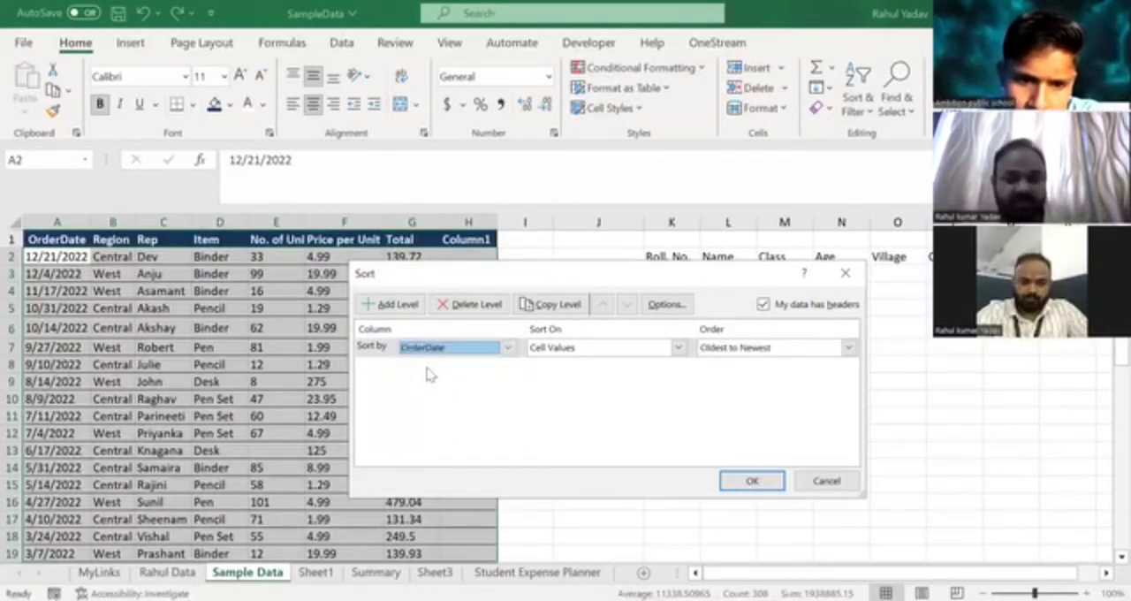
pyautogui.click(715, 352)
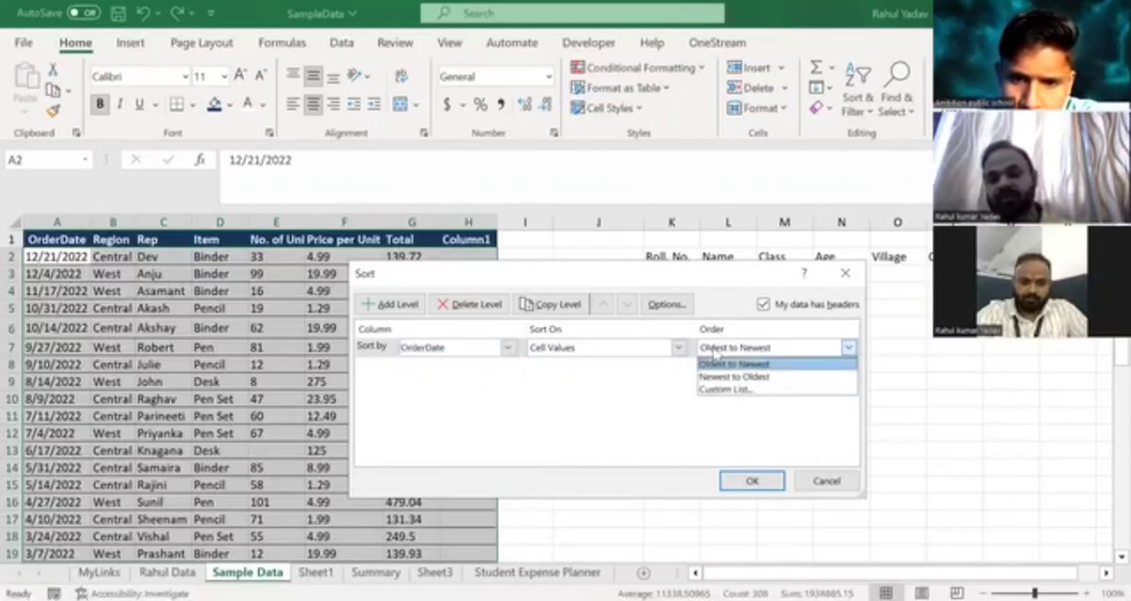
pyautogui.click(648, 432)
pyautogui.click(750, 488)
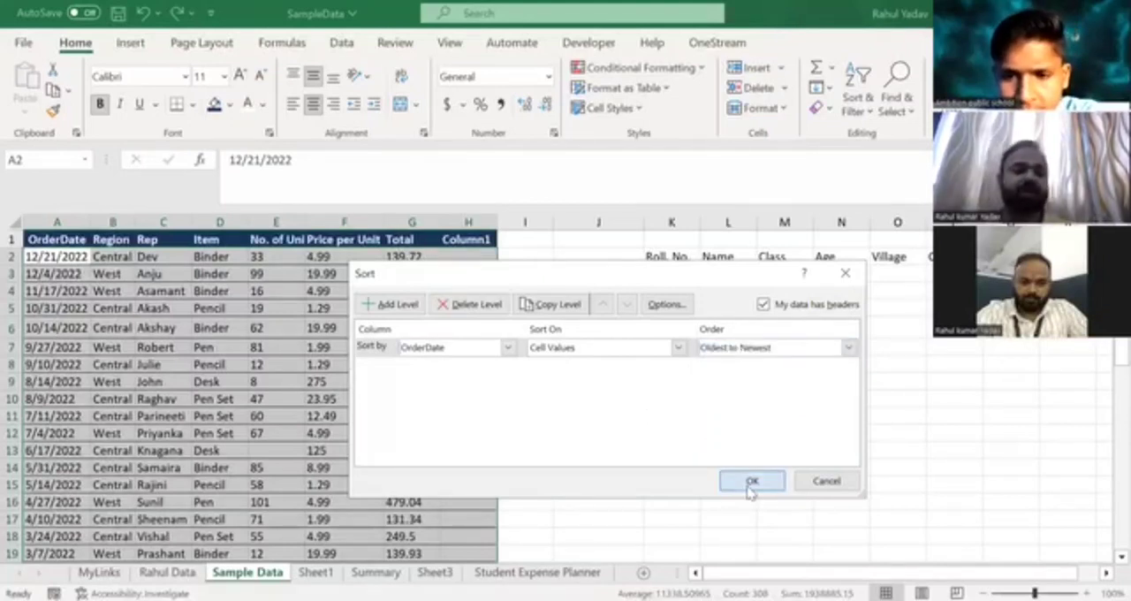
# Check the first and last records of the sorted table for the order of their dates, returning to the OrderDate header.
pyautogui.click(35, 255)
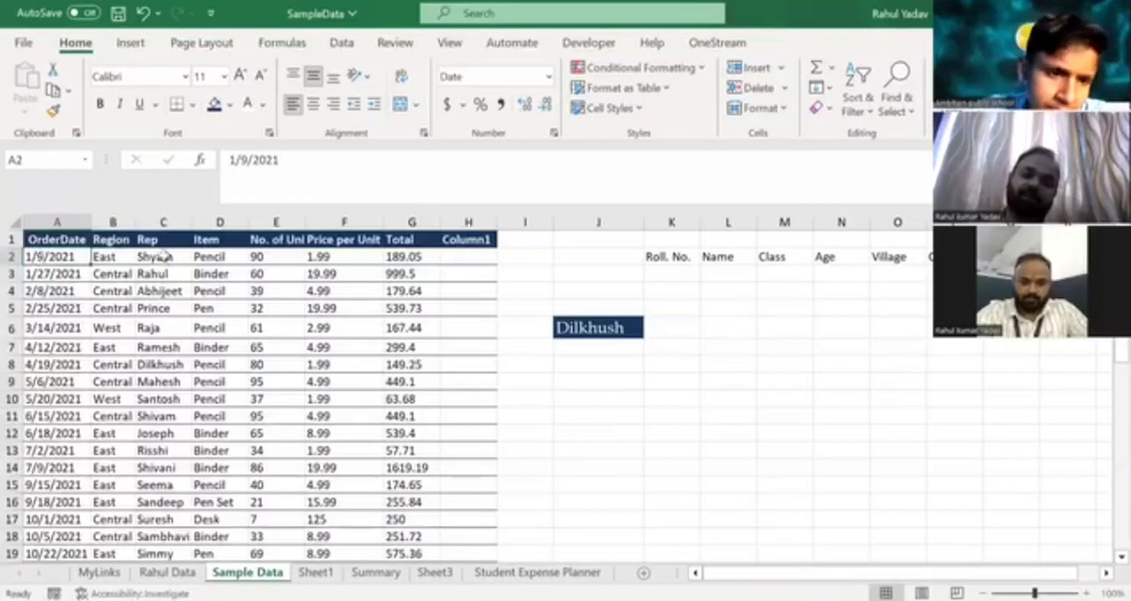
pyautogui.click(113, 344)
pyautogui.hotkey('ctrl', 'Down')
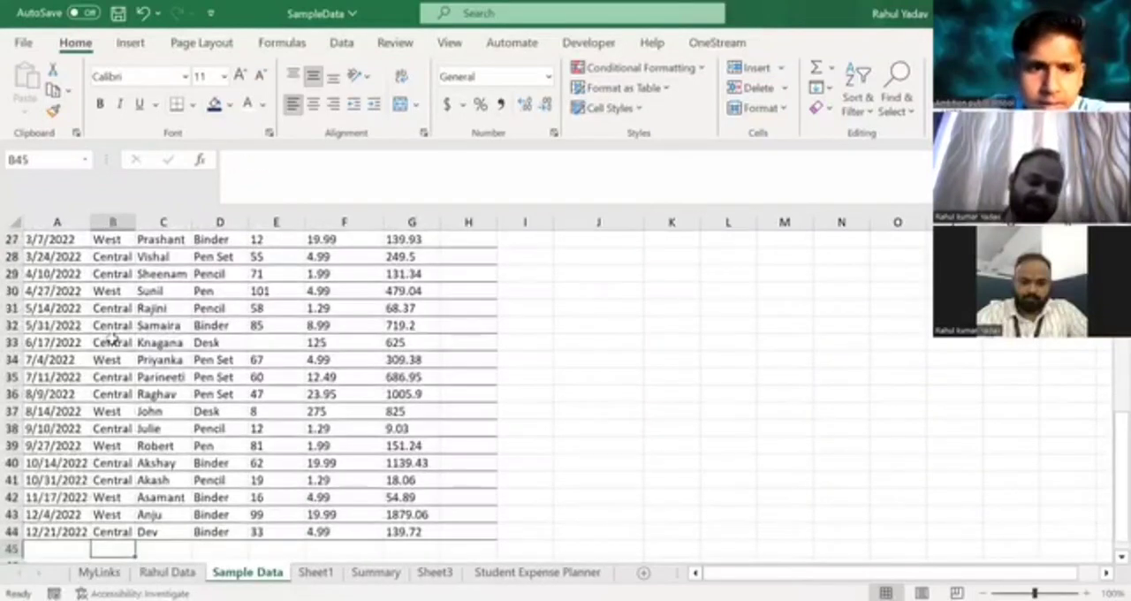
pyautogui.press('Left')
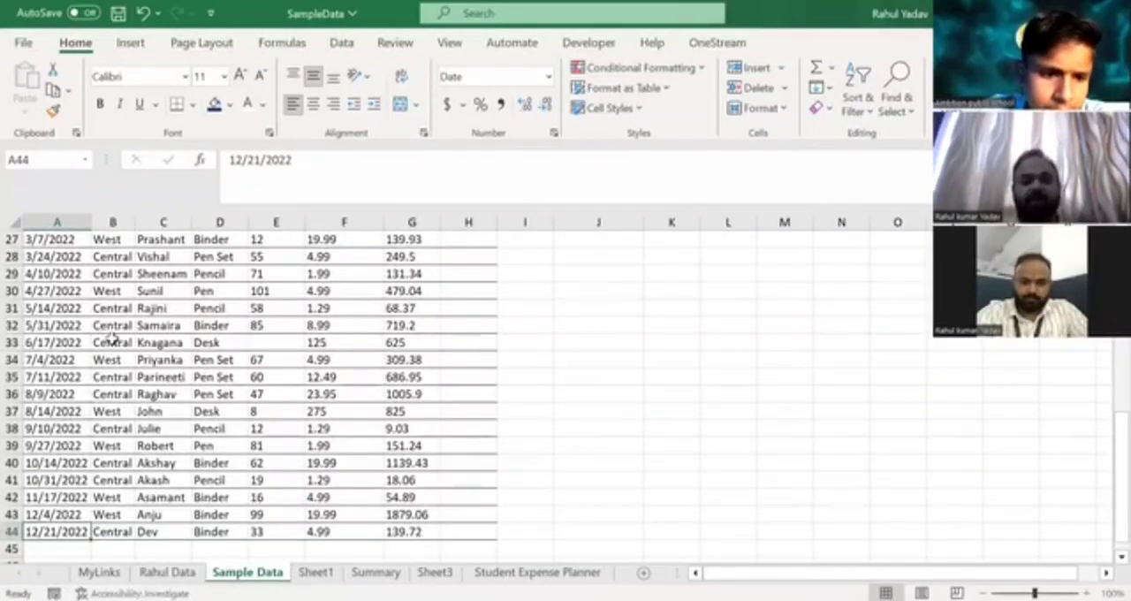
pyautogui.press('Up')
pyautogui.press('Down')
pyautogui.hotkey('ctrl', 'Up')
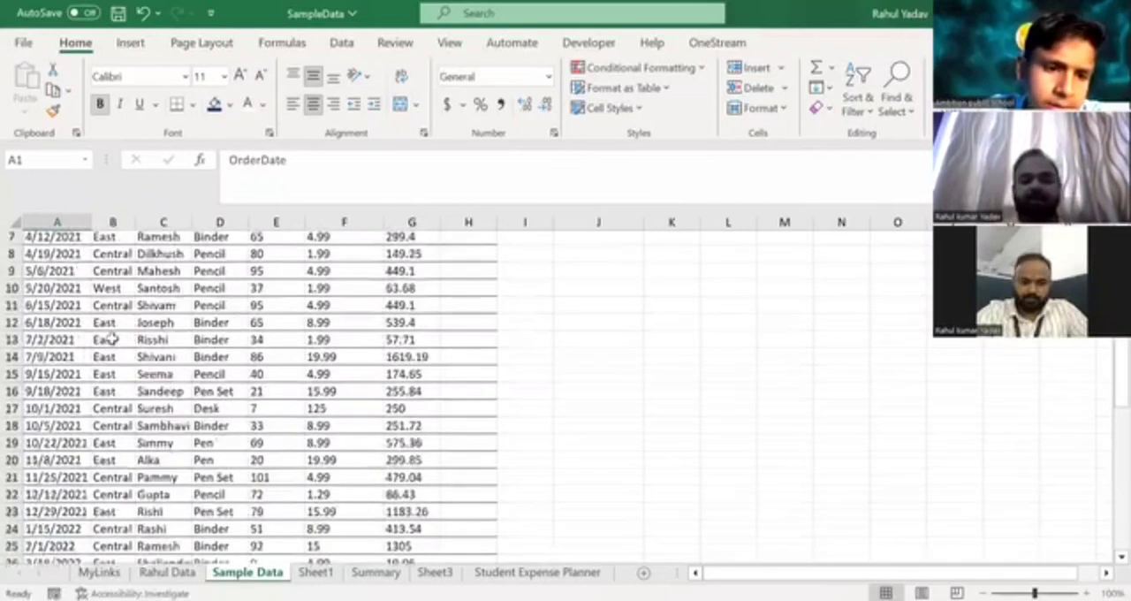
# Review the custom sort's column, basis and order settings, leaving them without sorting again.
pyautogui.click(871, 109)
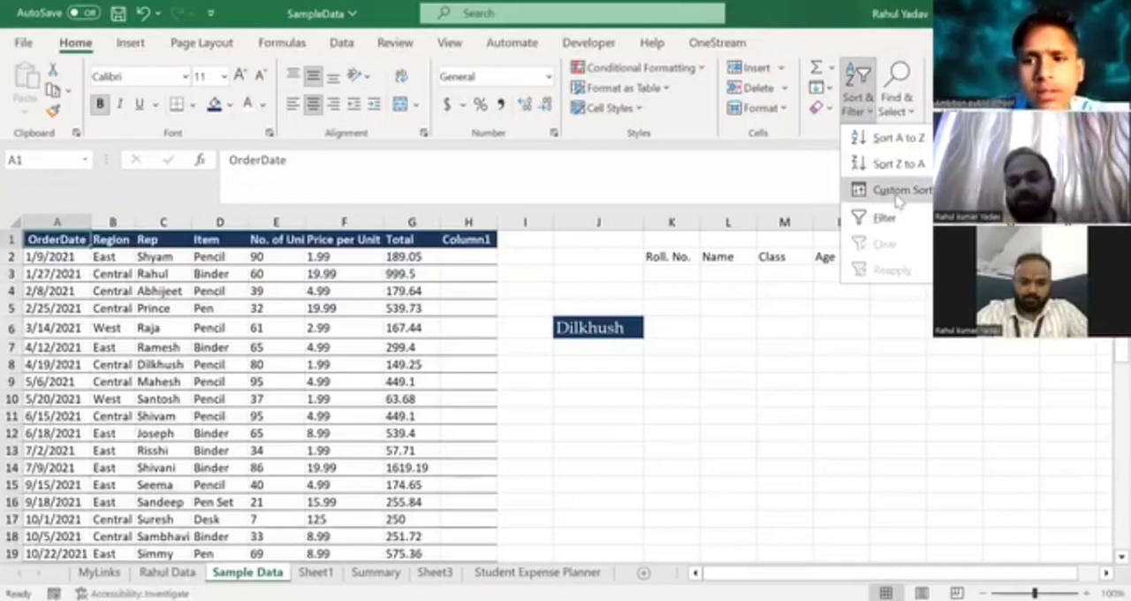
pyautogui.click(895, 191)
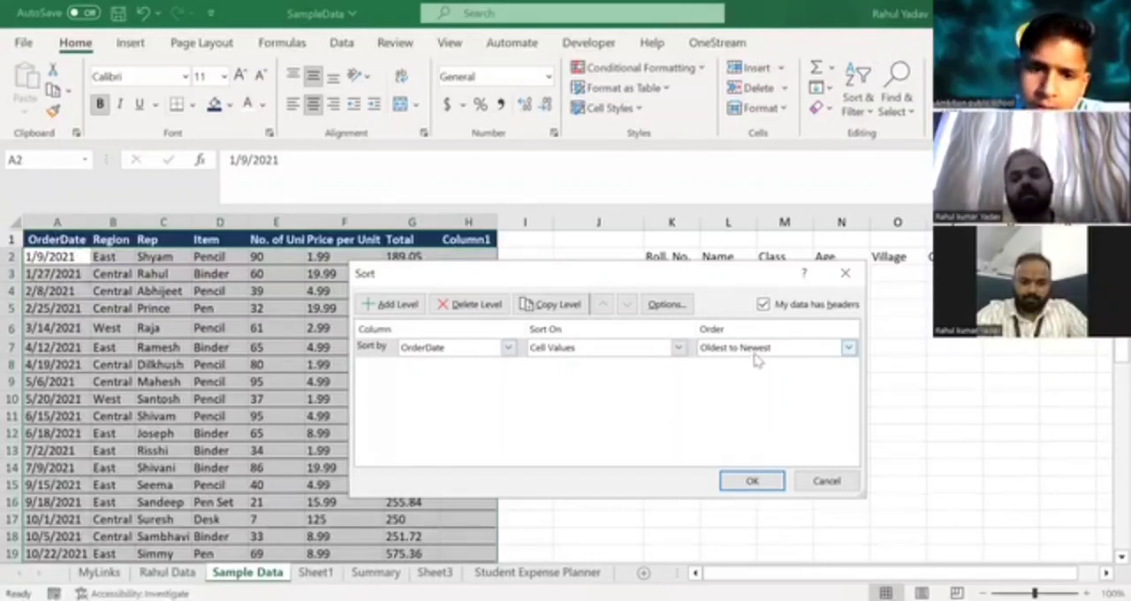
pyautogui.click(820, 490)
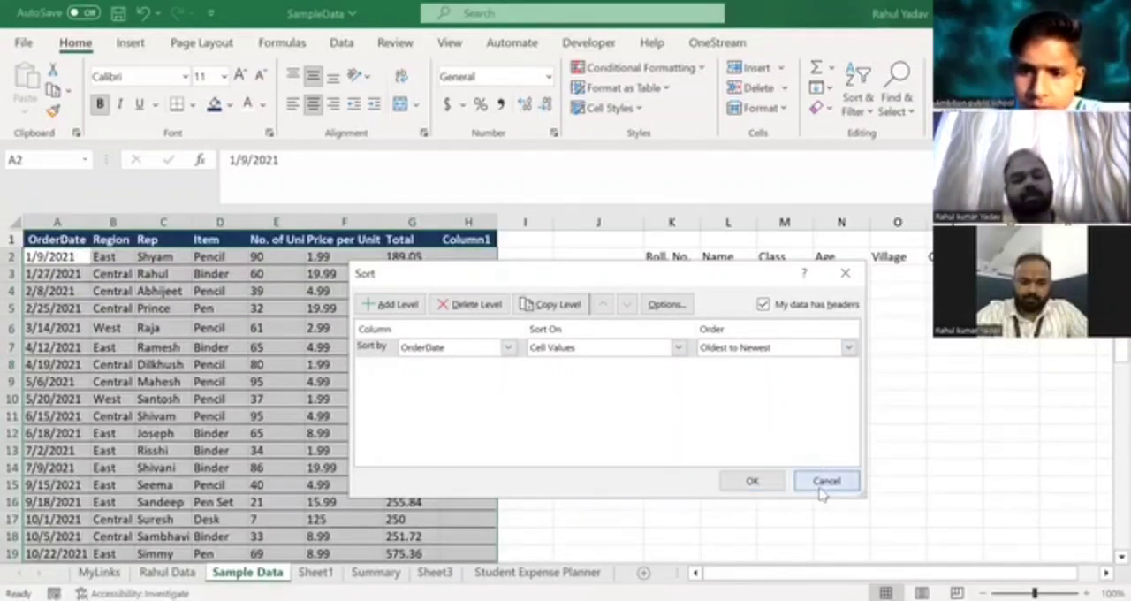
# Examine how the last record's order date lines up with its Region, Rep, Item and unit entries, returning to the OrderDate header.
pyautogui.click(59, 254)
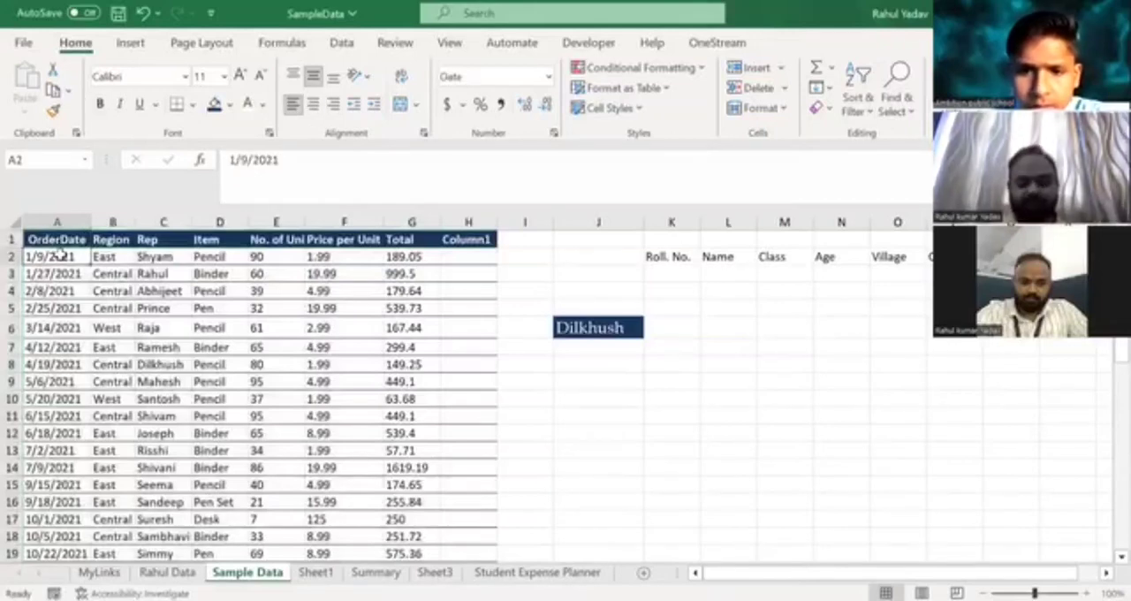
pyautogui.hotkey('ctrl', 'Down')
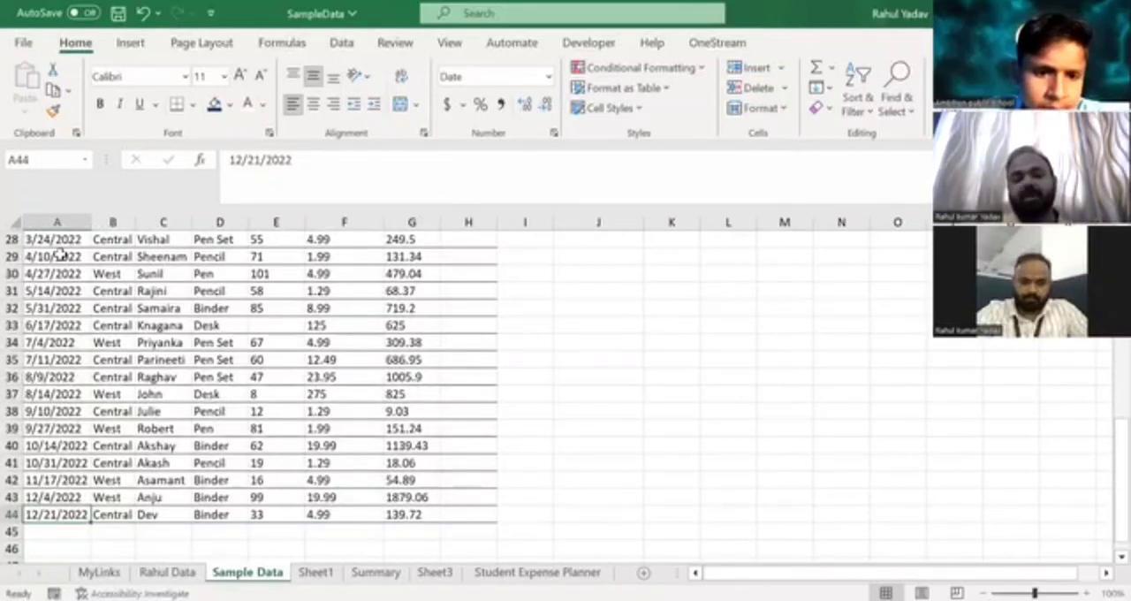
pyautogui.press('Right')
pyautogui.press('Right')
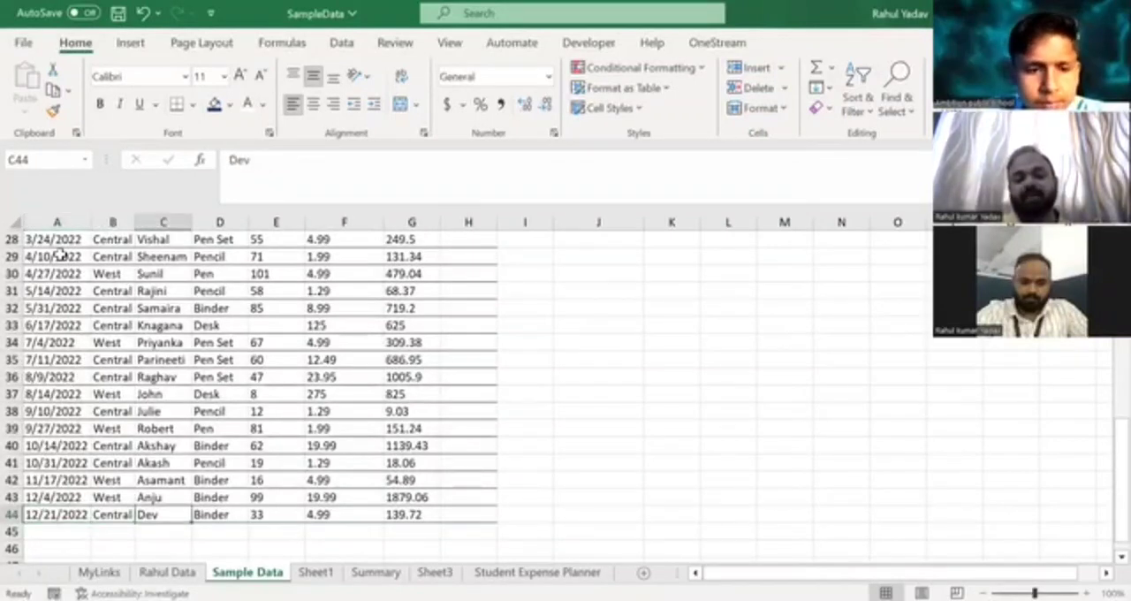
pyautogui.press('Left')
pyautogui.press('Left')
pyautogui.press('Right')
pyautogui.press('Right')
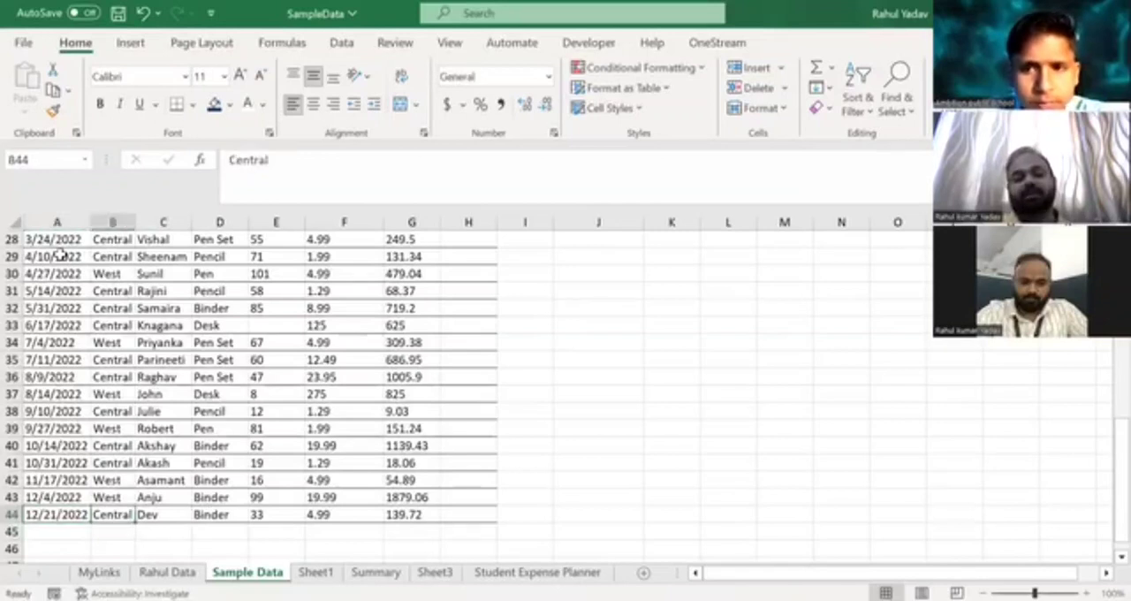
pyautogui.press('Right')
pyautogui.press('Right')
pyautogui.press('Right')
pyautogui.press('Right')
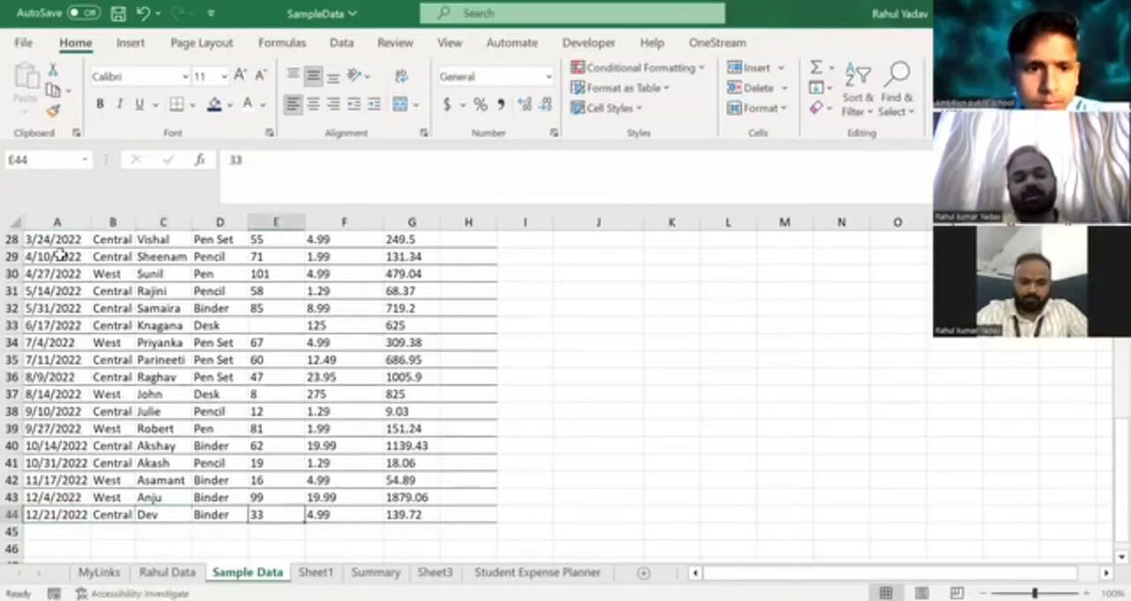
pyautogui.press('Left')
pyautogui.press('Left')
pyautogui.press('Left')
pyautogui.press('Left')
pyautogui.press('Left')
pyautogui.press('Left')
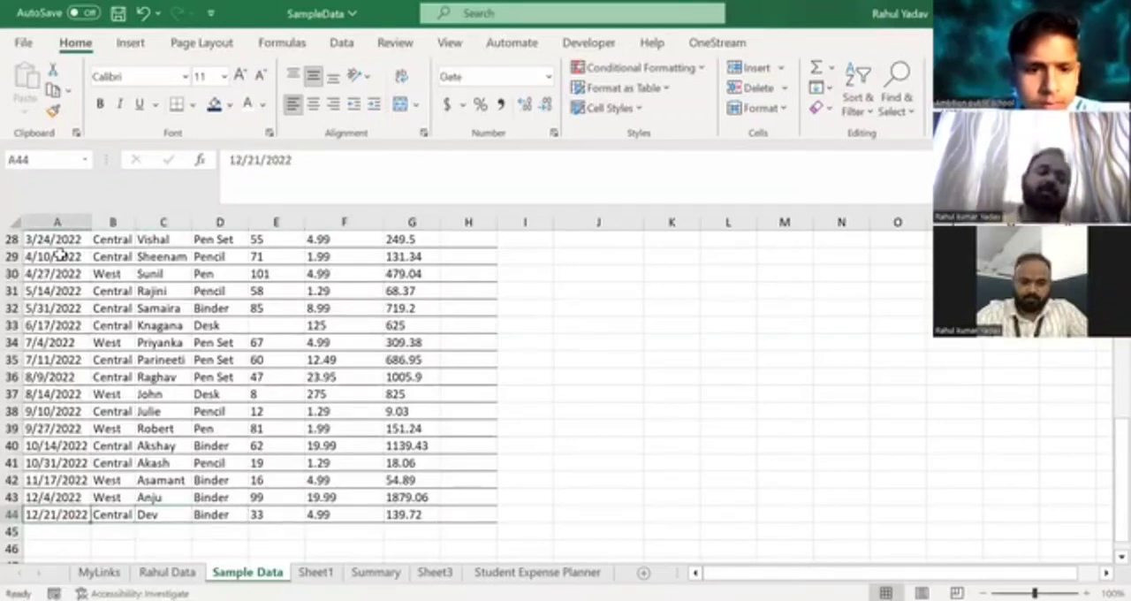
pyautogui.hotkey('ctrl', 'Up')
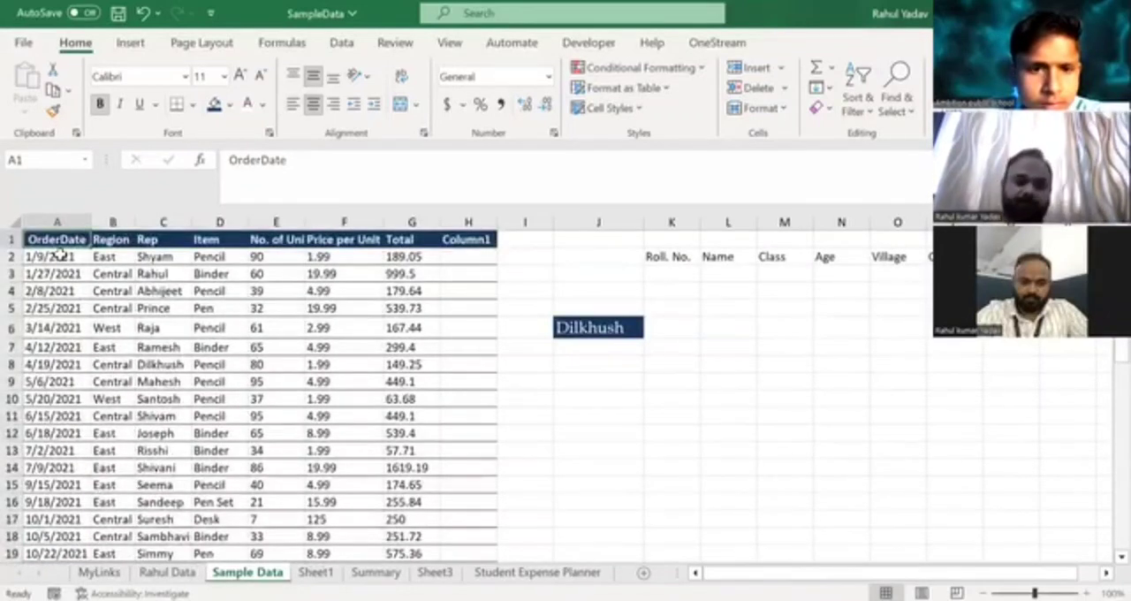